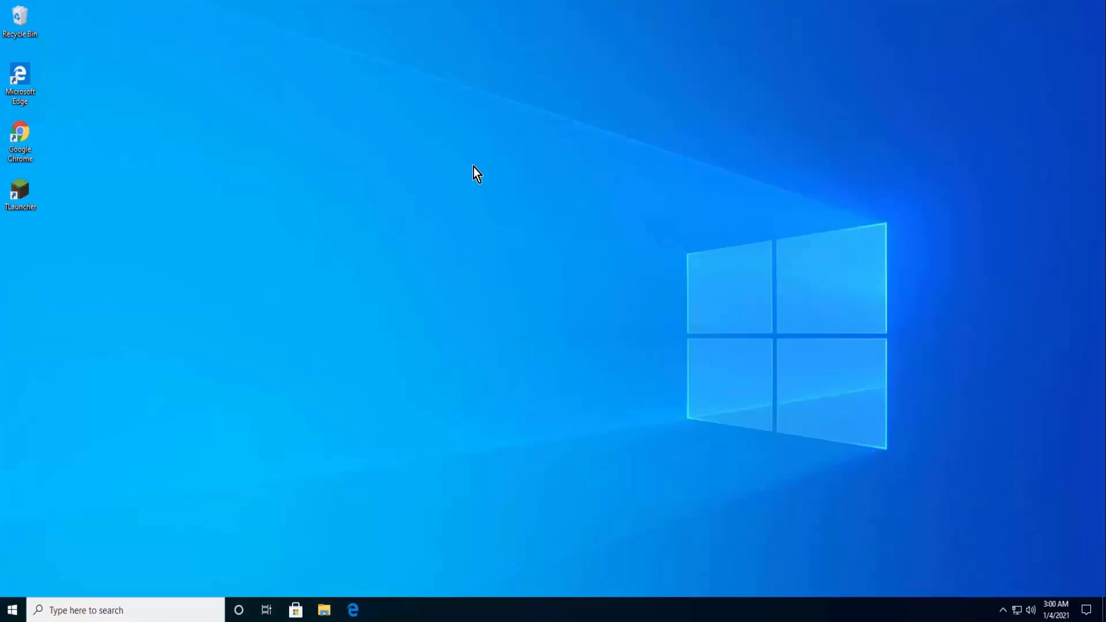
Open System > About in Settings to confirm a 64-bit Windows 10 Pro 1909 system
left_click(12, 611)
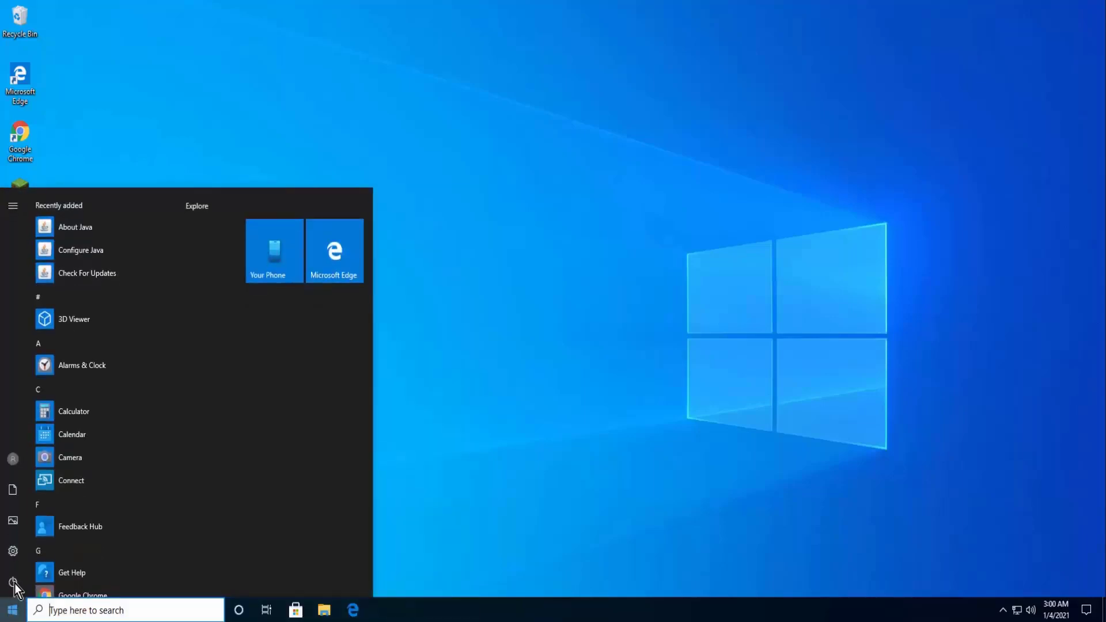
left_click(12, 552)
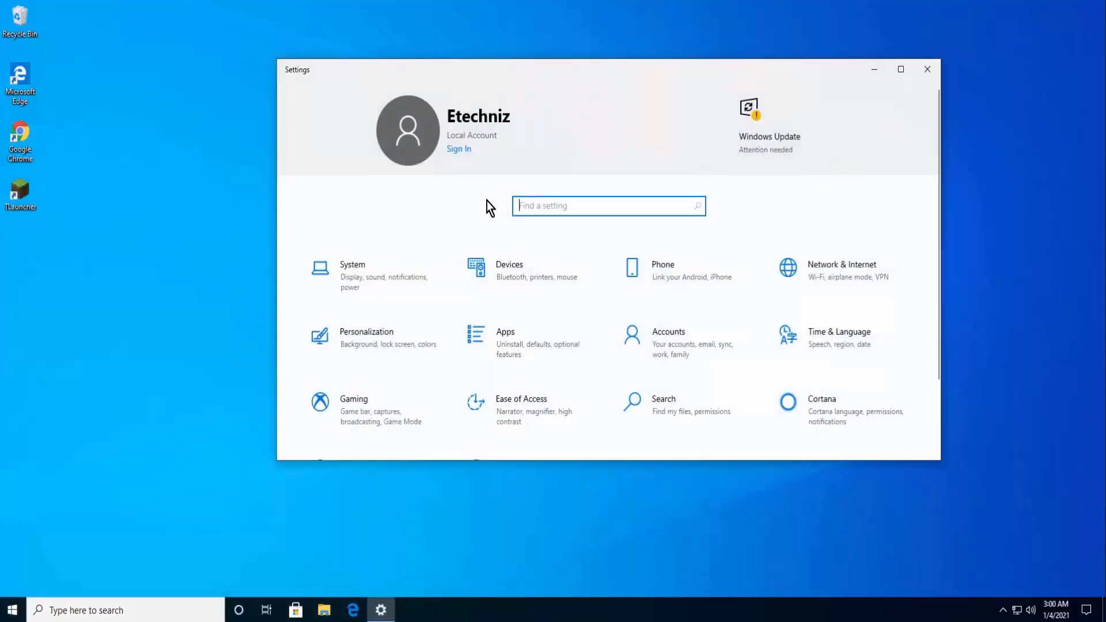
left_click(398, 272)
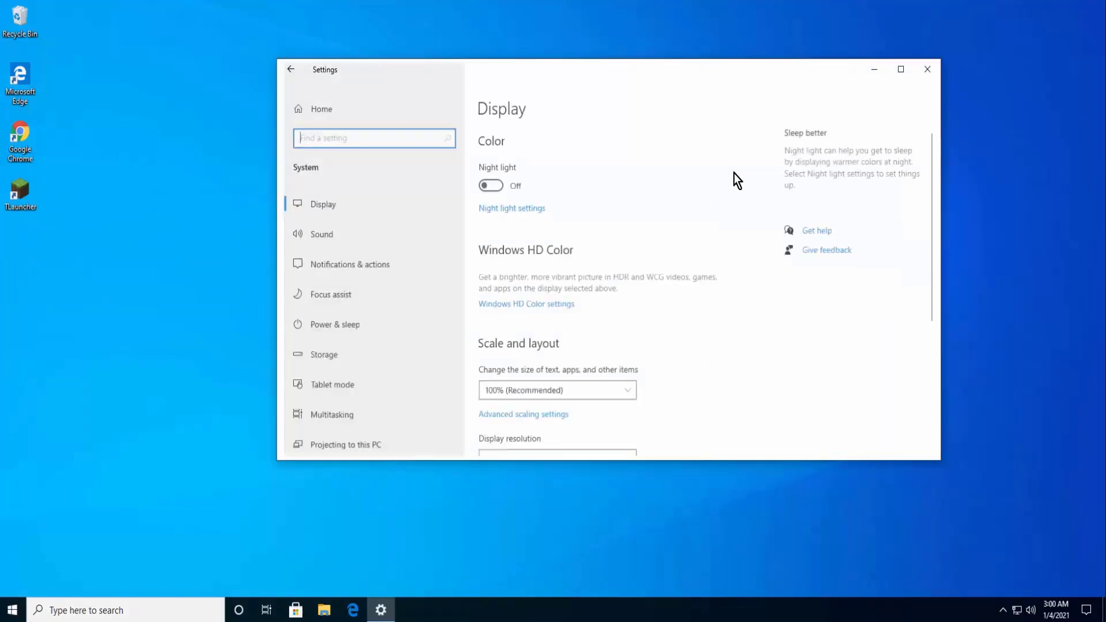
scroll(419, 236, "down", 5)
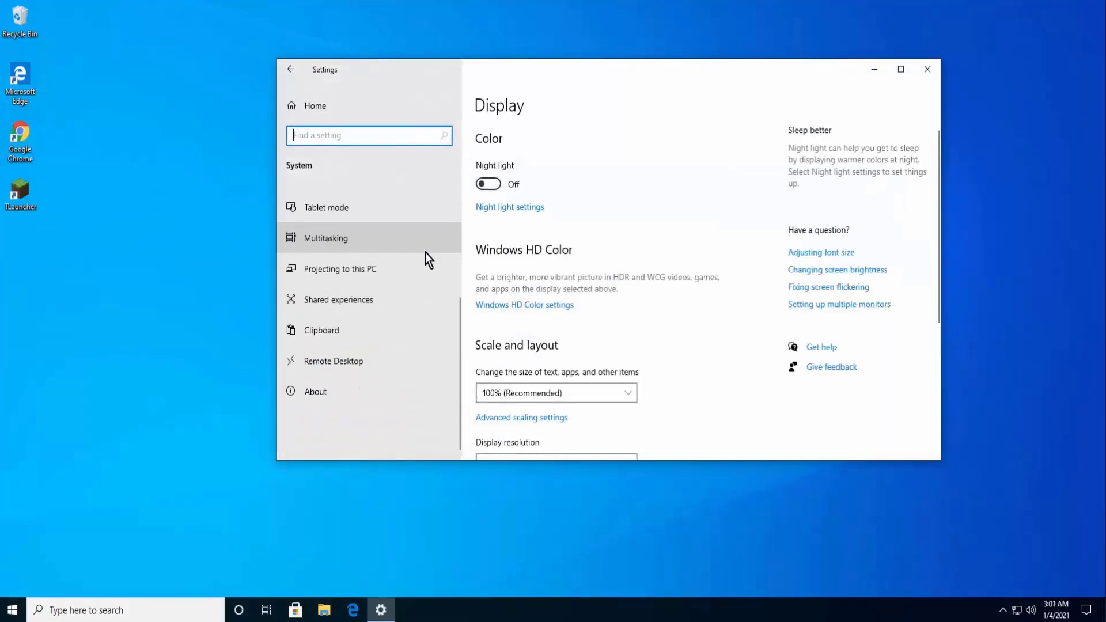
left_click(396, 390)
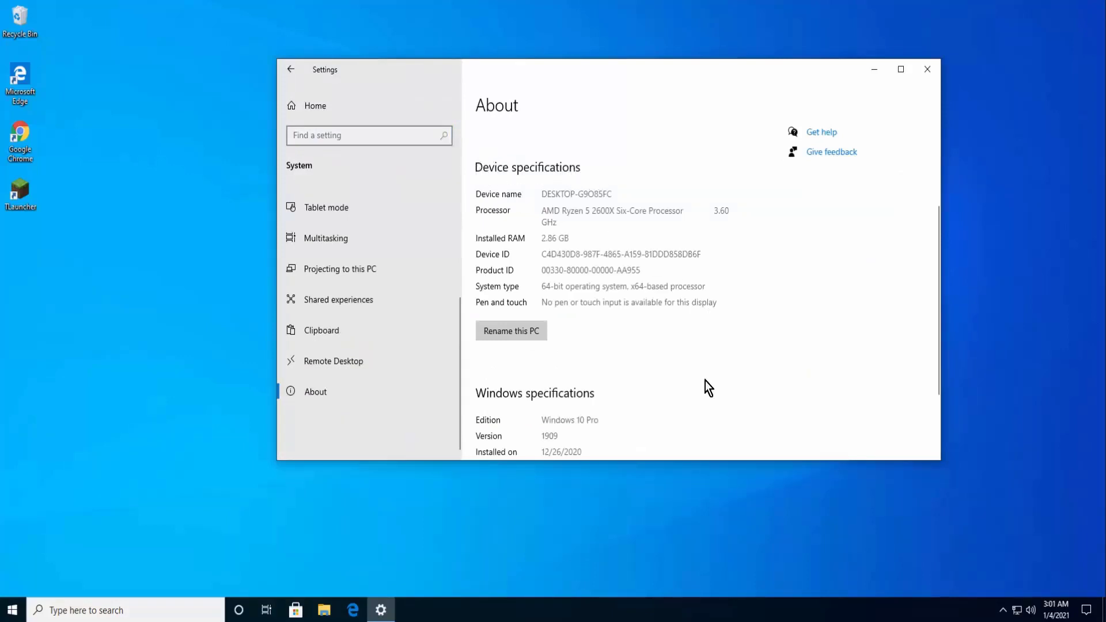
Close Settings and launch Chrome on the TezAdvise Safe Search page
left_click(935, 74)
double_click(22, 137)
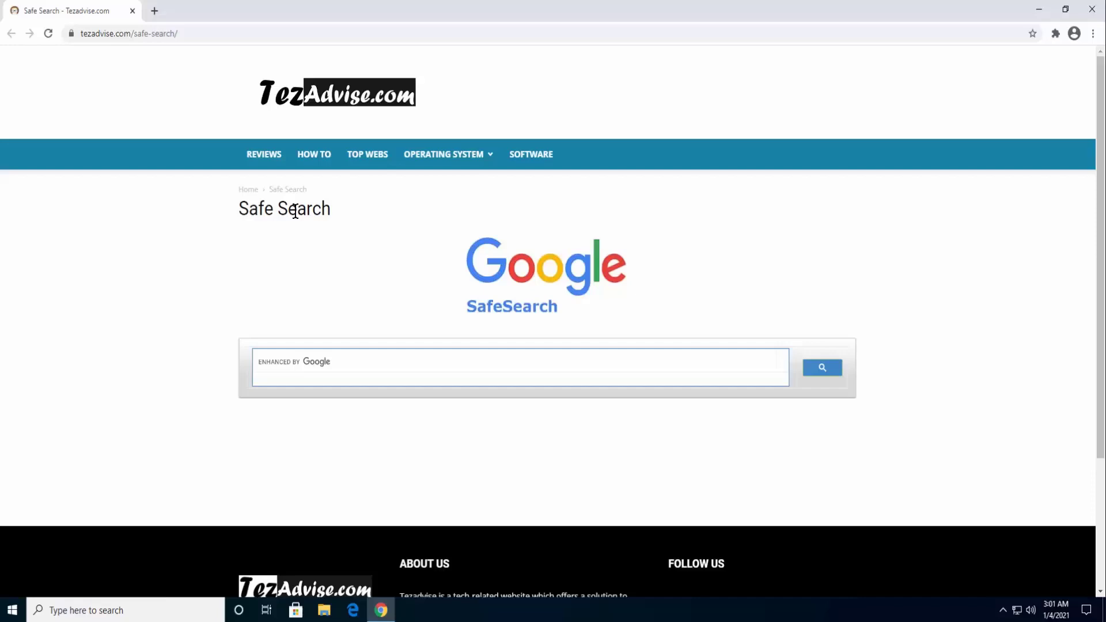
left_click_drag(239, 209, 333, 210)
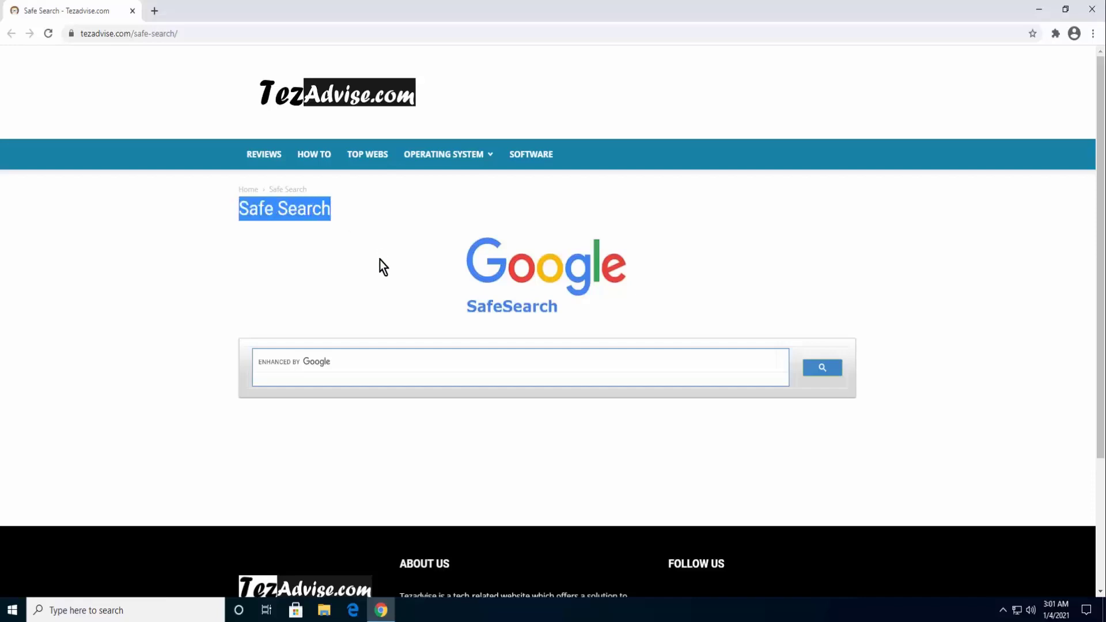
left_click(392, 200)
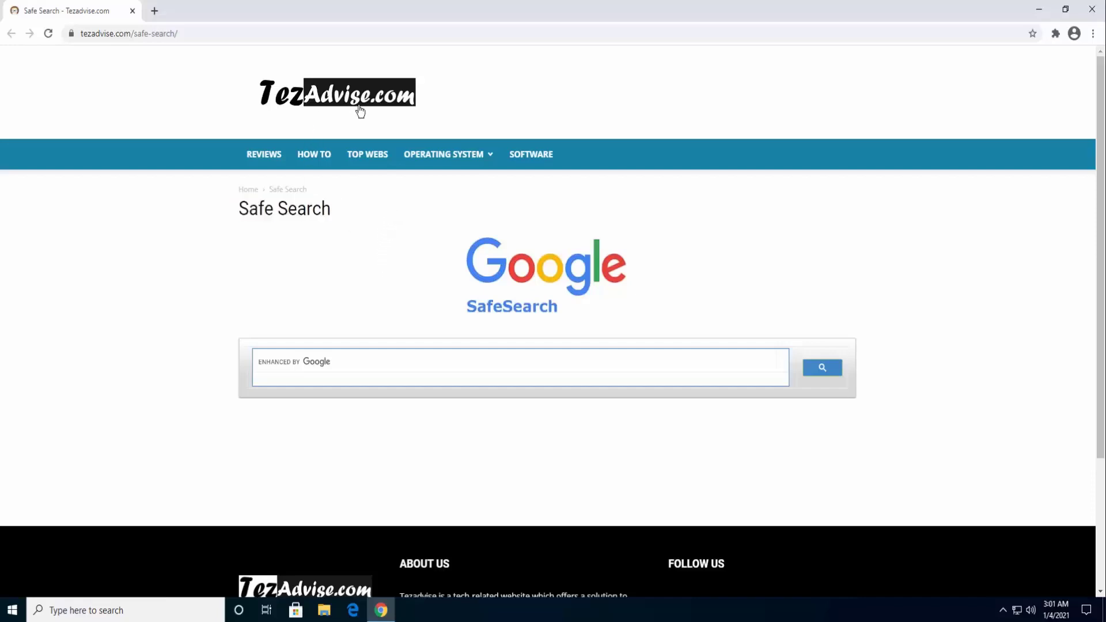
scroll(999, 362, "down", 3)
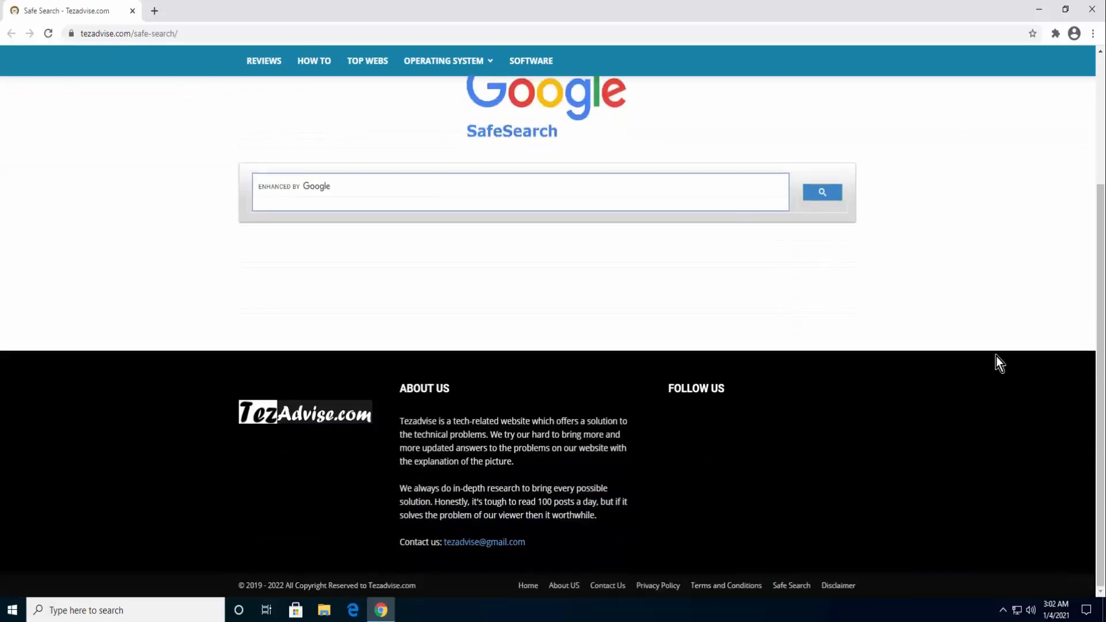
left_click(787, 591)
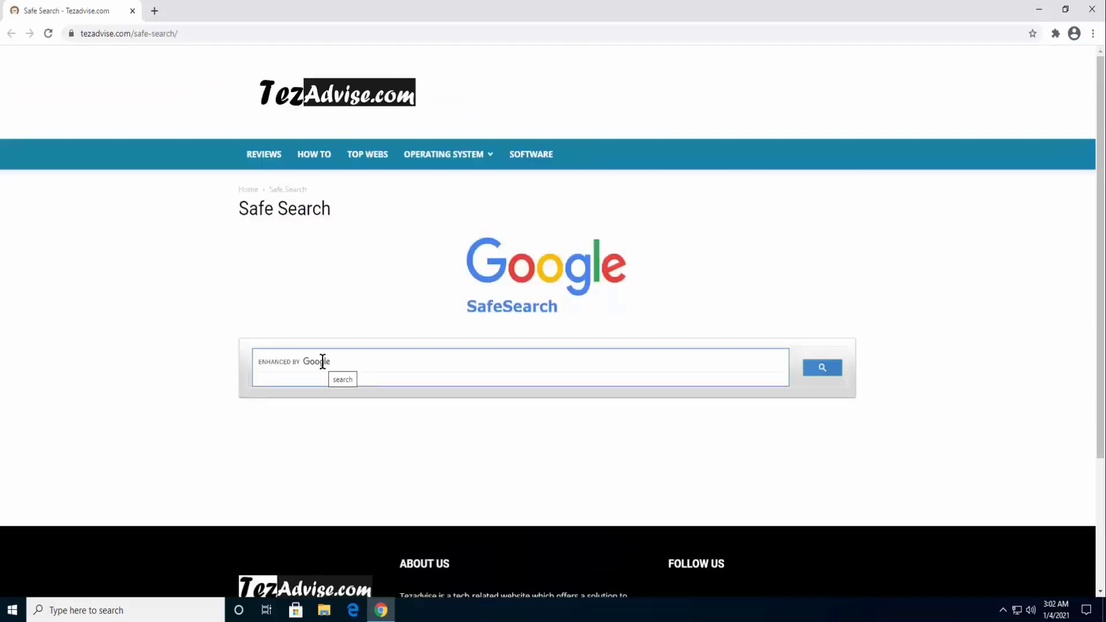
Search 'openGl 32' and open the DLL-files.com opengl32.dll result
left_click(323, 362)
type("openGl 32")
key("Return")
scroll(929, 312, "down", 4)
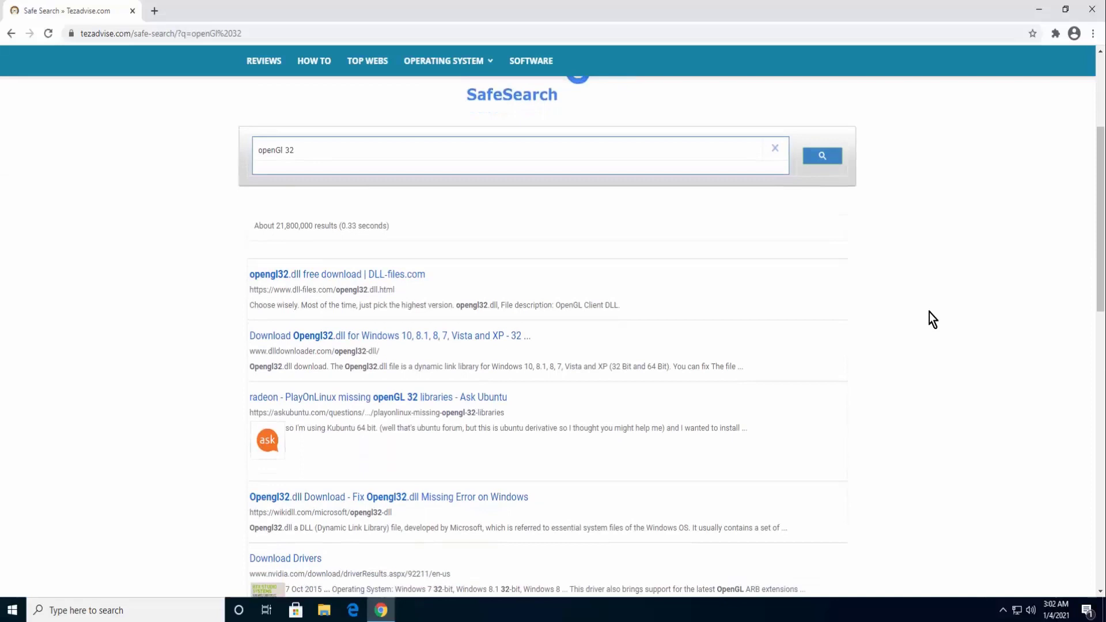
left_click(321, 254)
Download the 64-bit opengl32.dll (10.0.17134.1) zip and open the downloaded archive
scroll(894, 306, "down", 5)
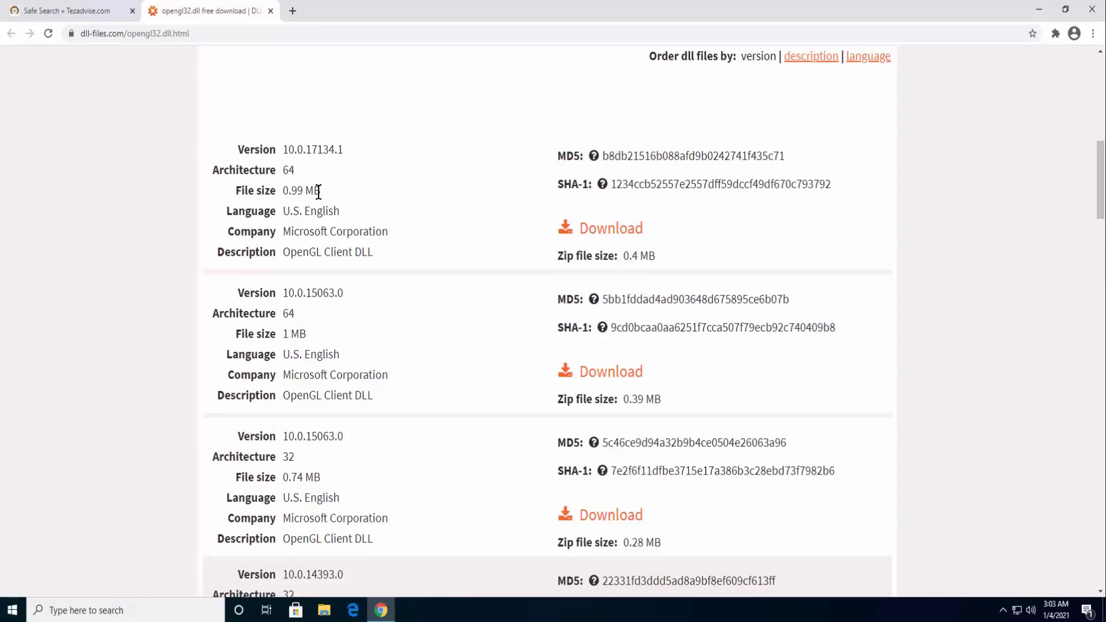
double_click(284, 170)
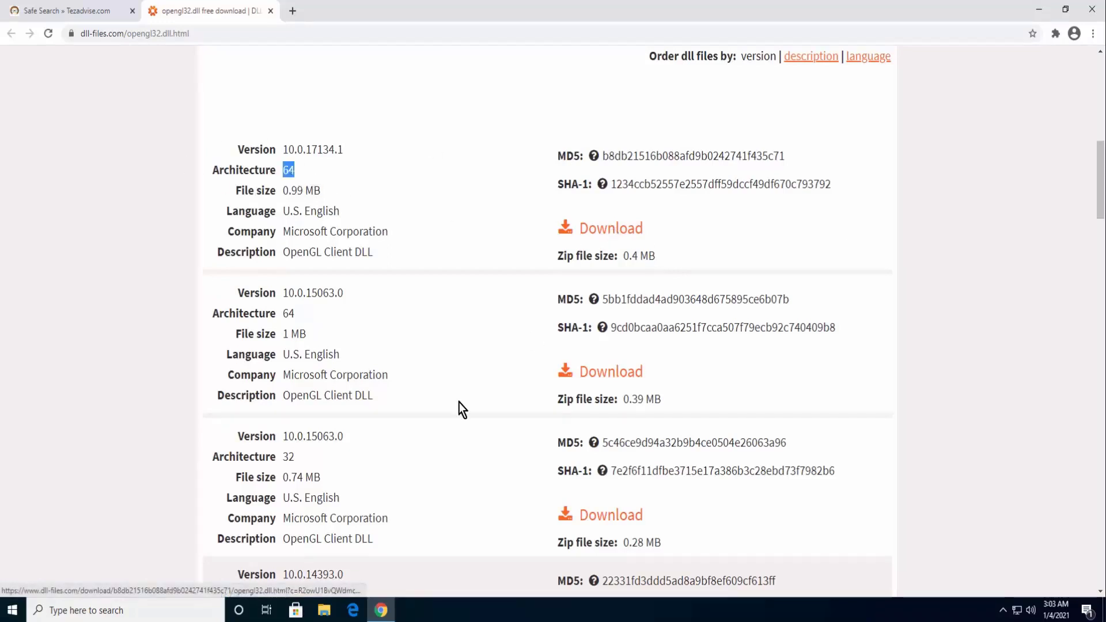
left_click(945, 314)
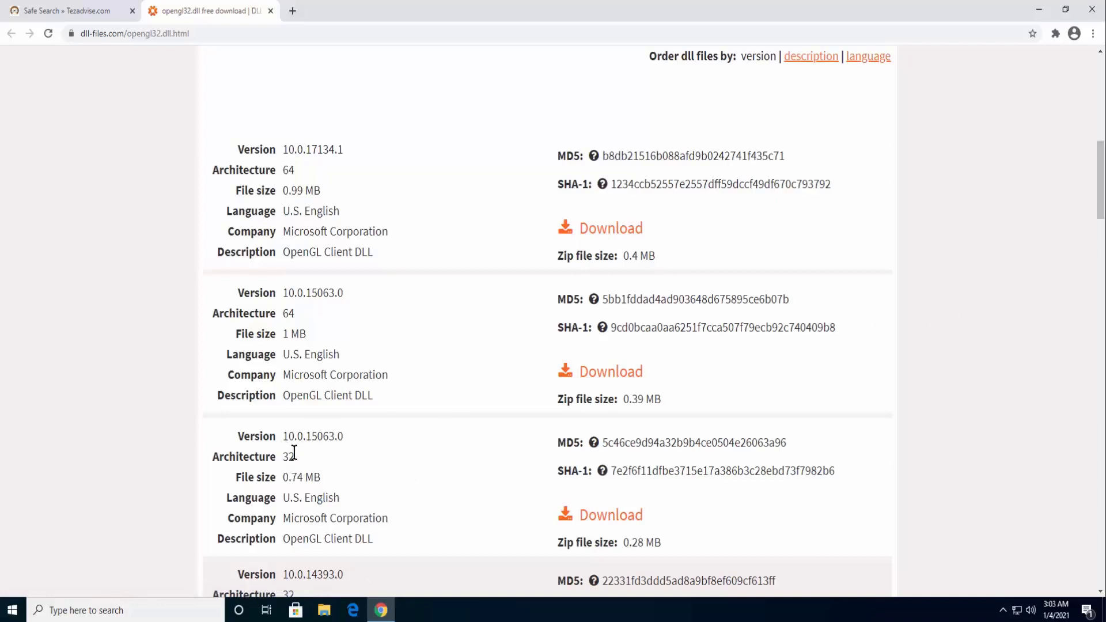
left_click(629, 522)
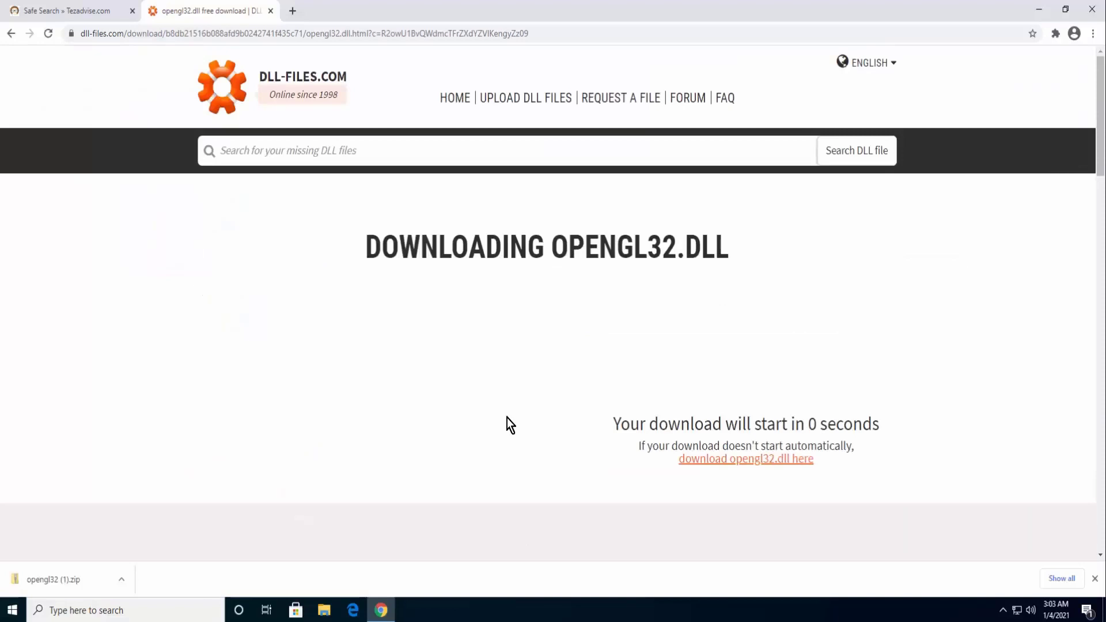
left_click(121, 580)
left_click(165, 499)
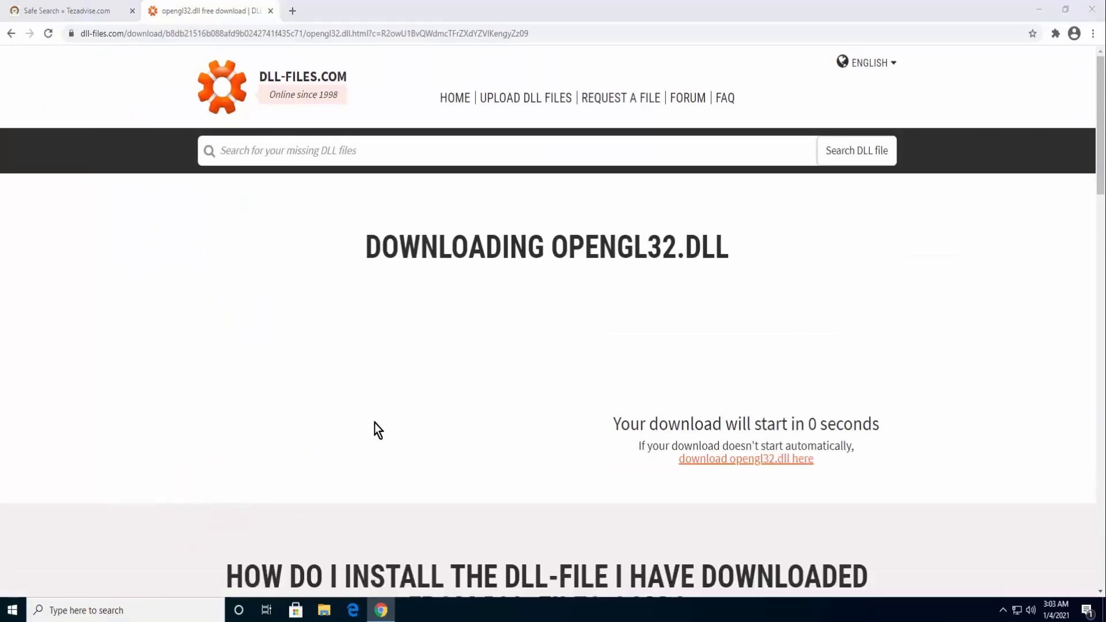
Copy opengl32.dll and browse to C:\Program Files\Java\jre1.8.0_51\bin
right_click(384, 193)
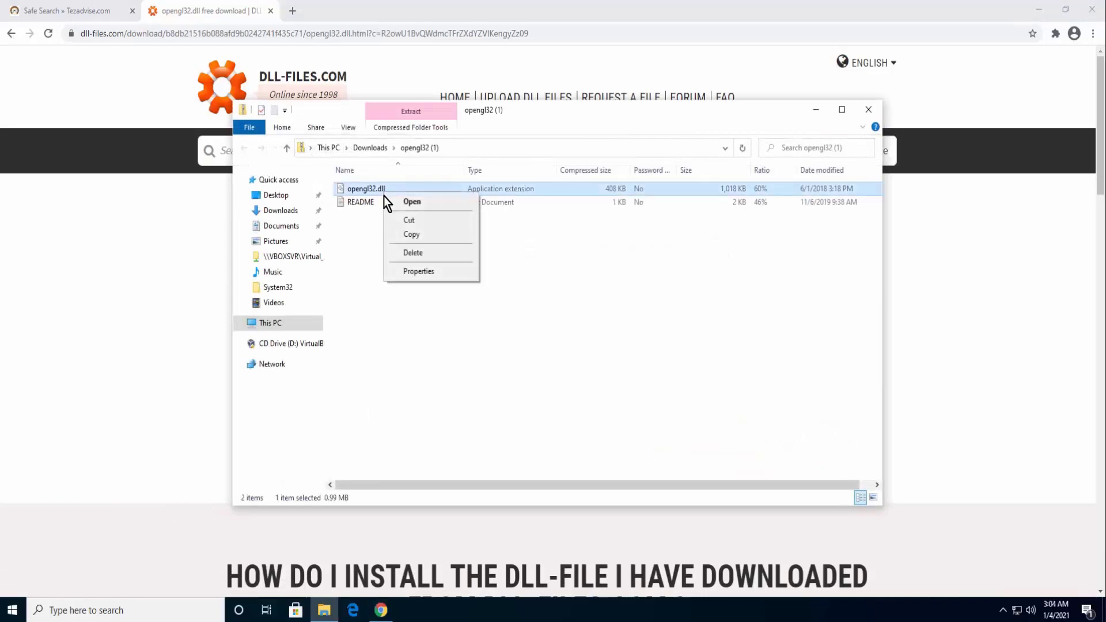
left_click(399, 234)
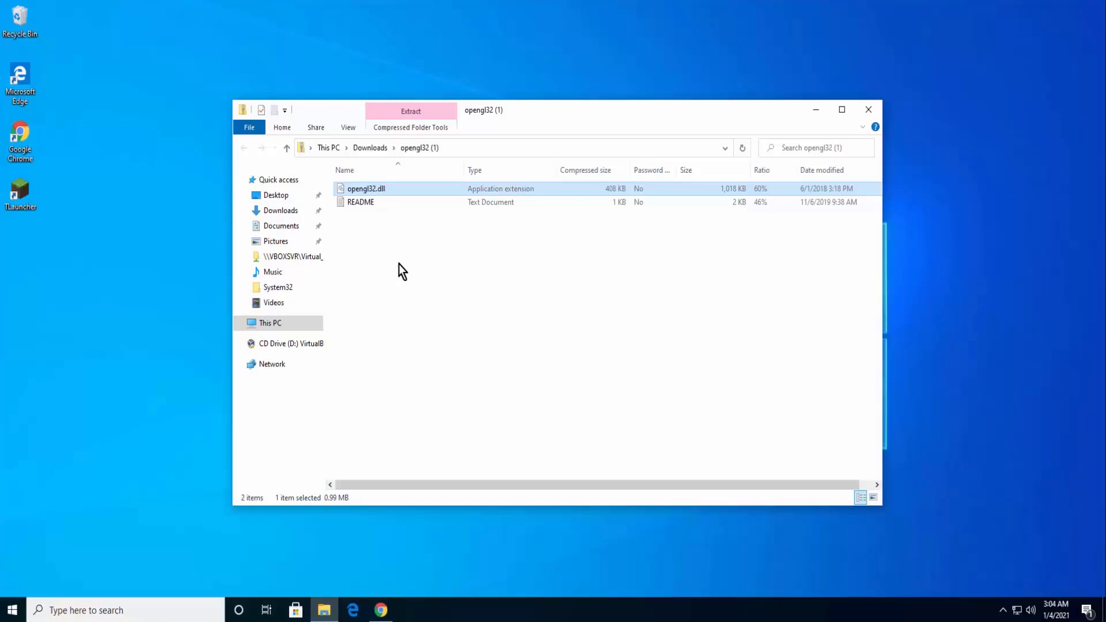
left_click(270, 323)
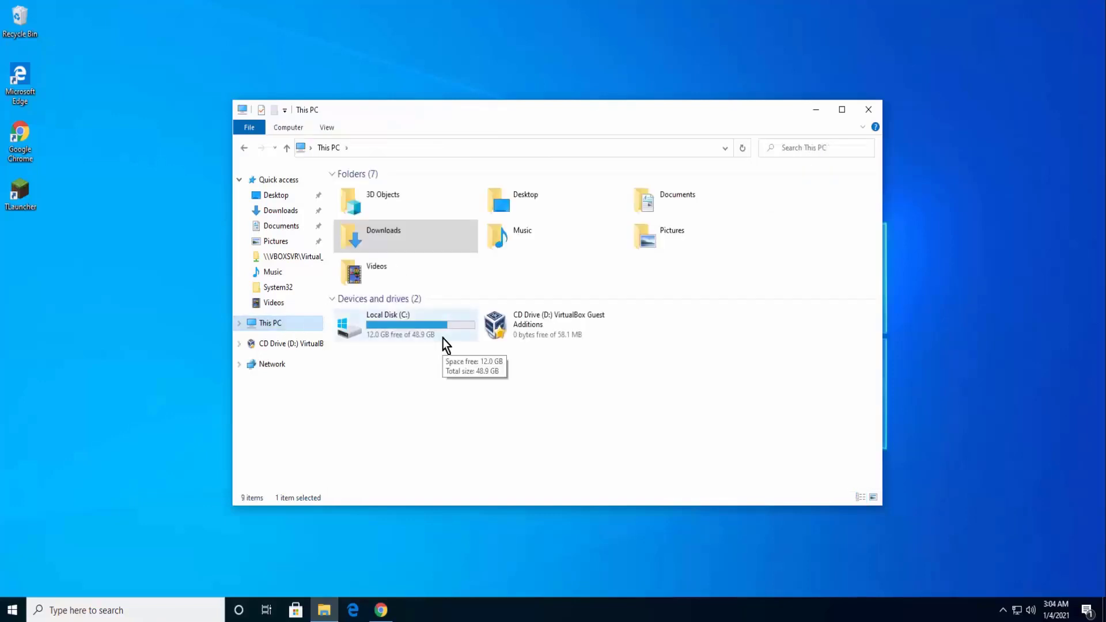
double_click(443, 338)
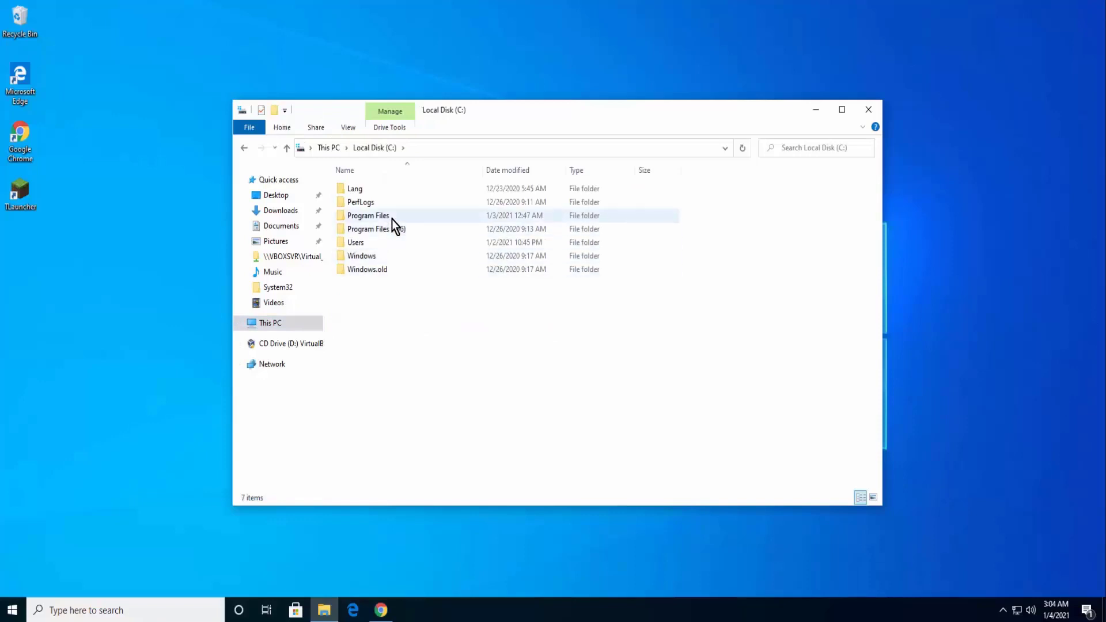
double_click(392, 219)
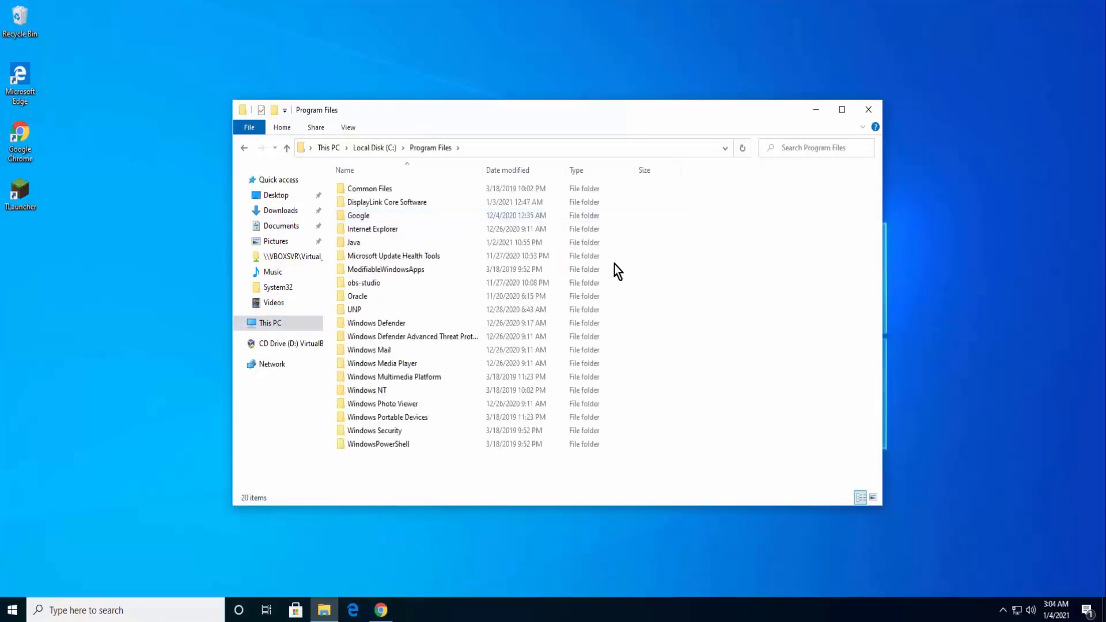
double_click(366, 243)
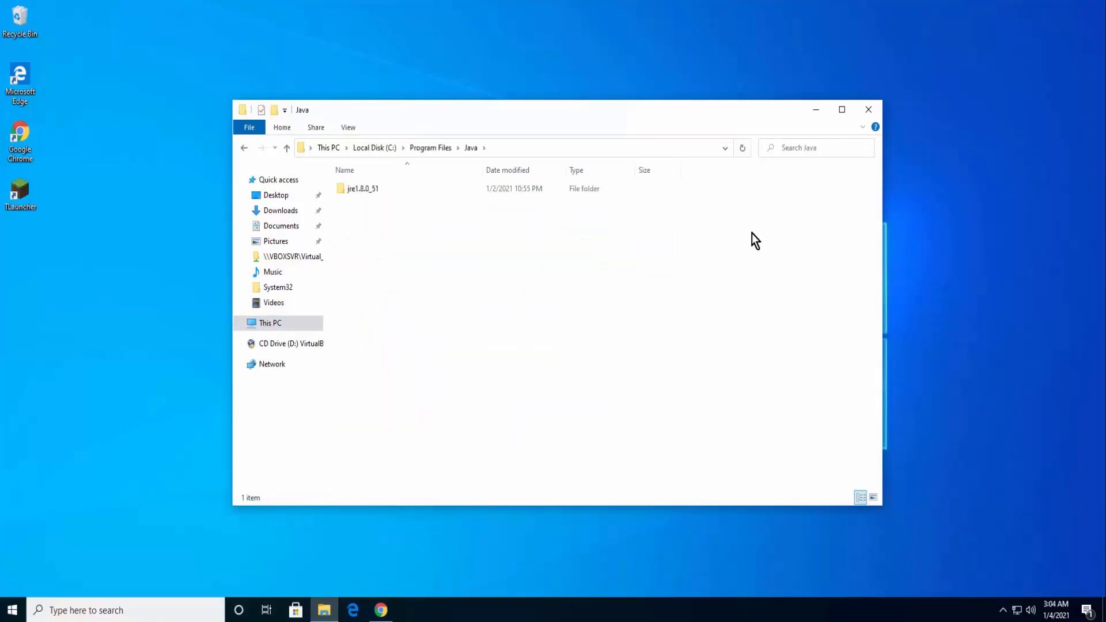
double_click(382, 188)
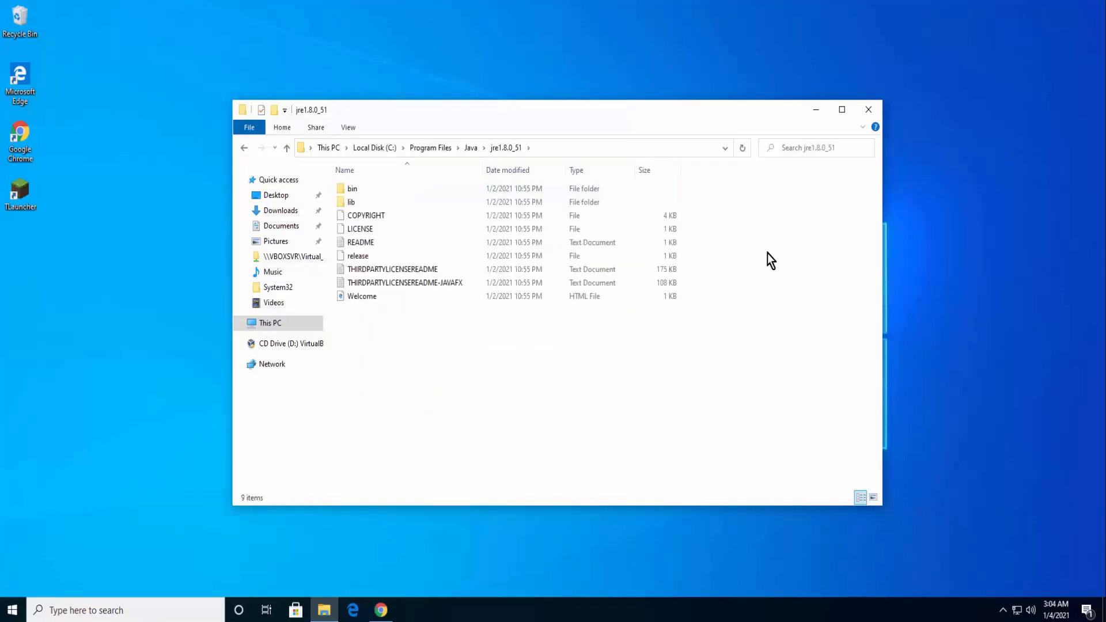
double_click(363, 188)
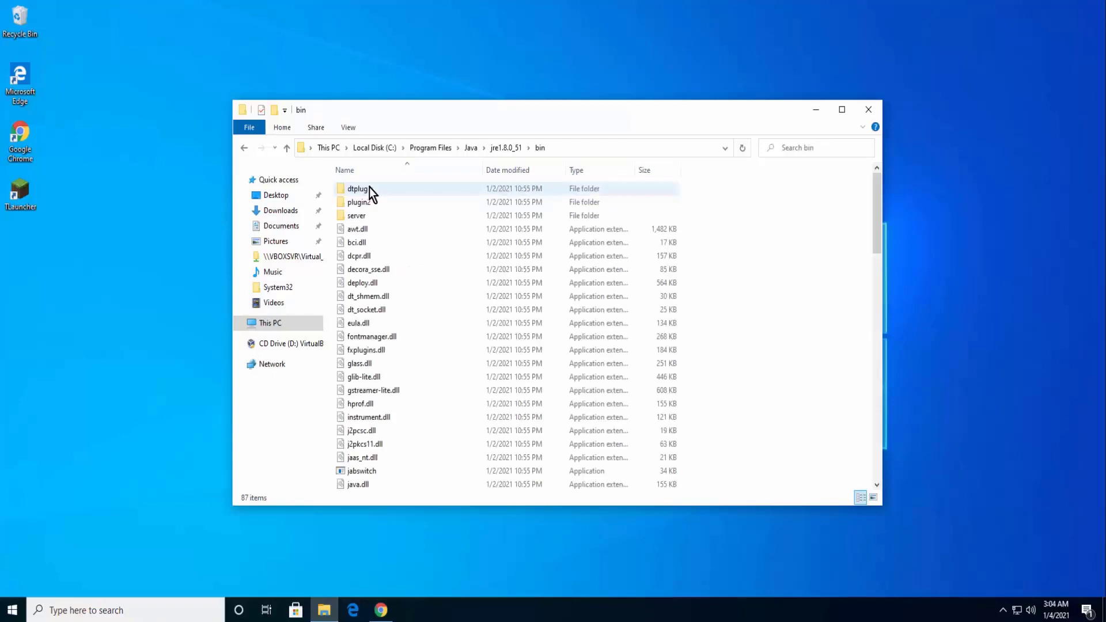
Paste opengl32.dll into the bin folder with administrator permission, then close Explorer
right_click(770, 219)
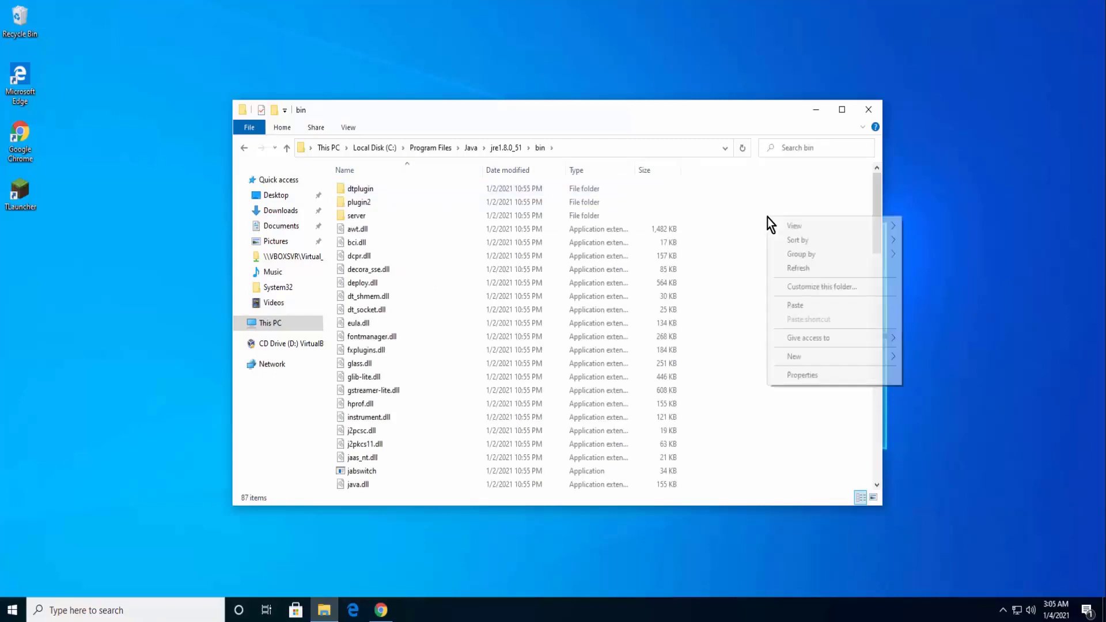
left_click(776, 305)
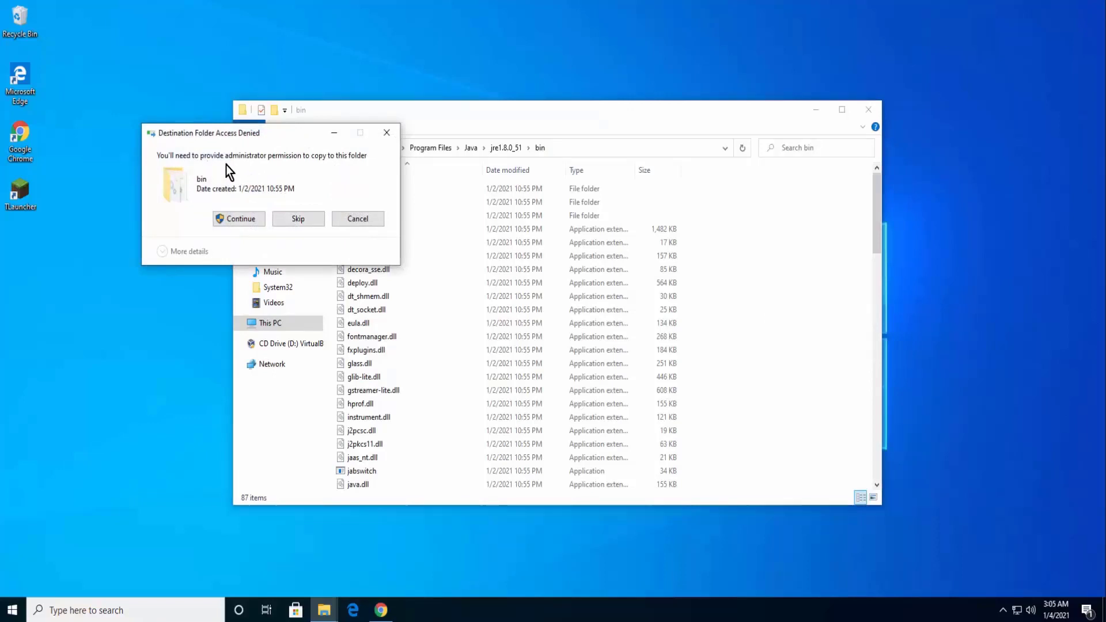
left_click(239, 219)
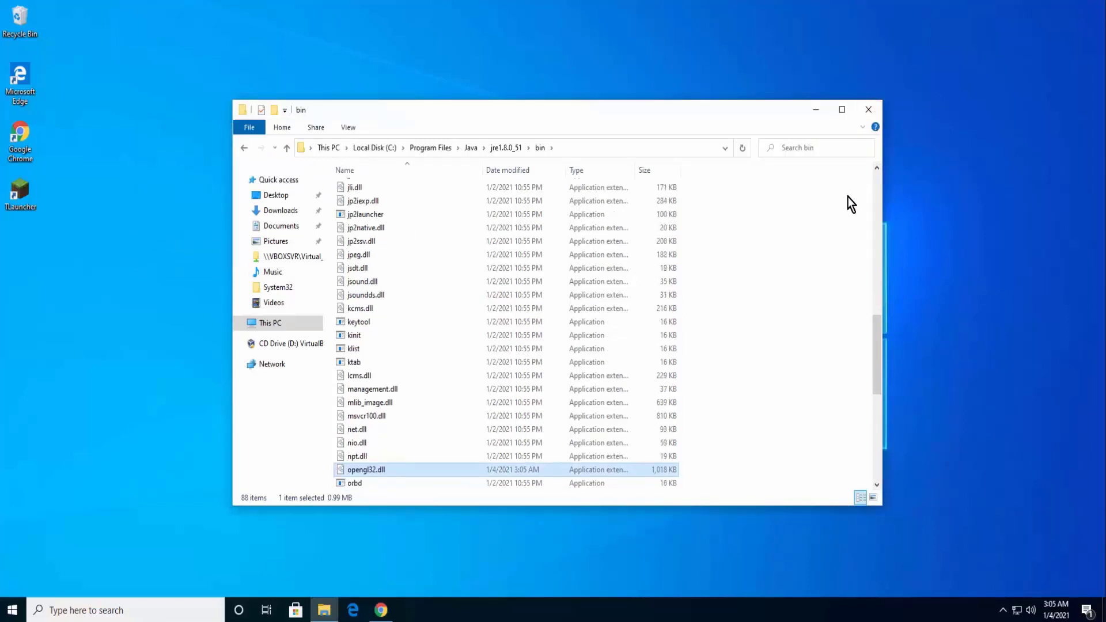
left_click(868, 110)
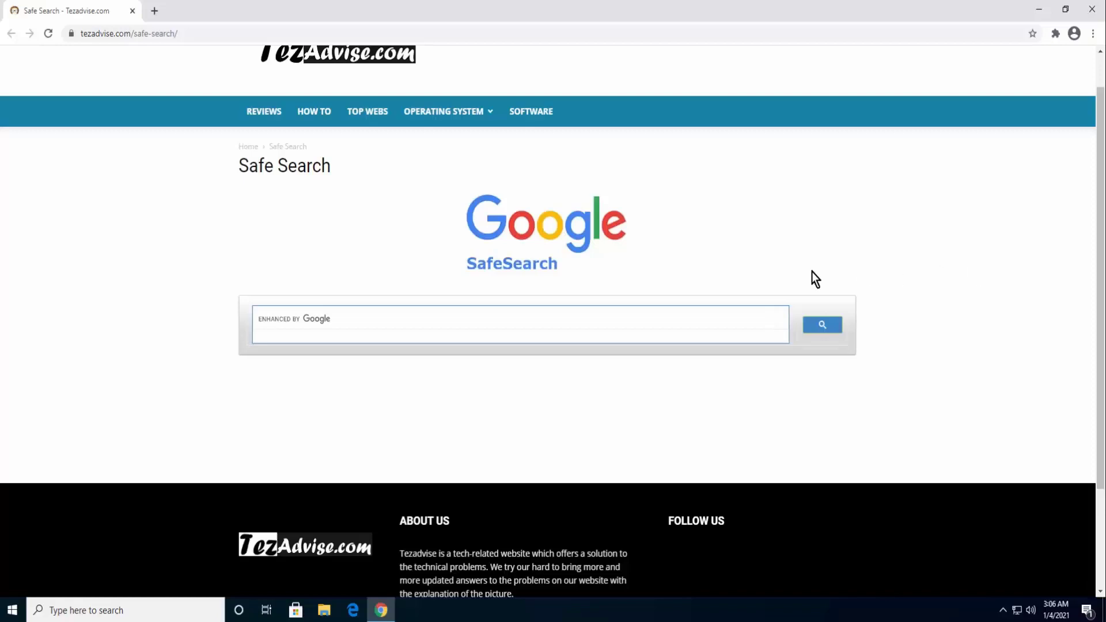
Search 'download java' and download the Windows Offline (64-bit) jre-8u271 installer from java.com
left_click(588, 316)
type("download java")
key("Return")
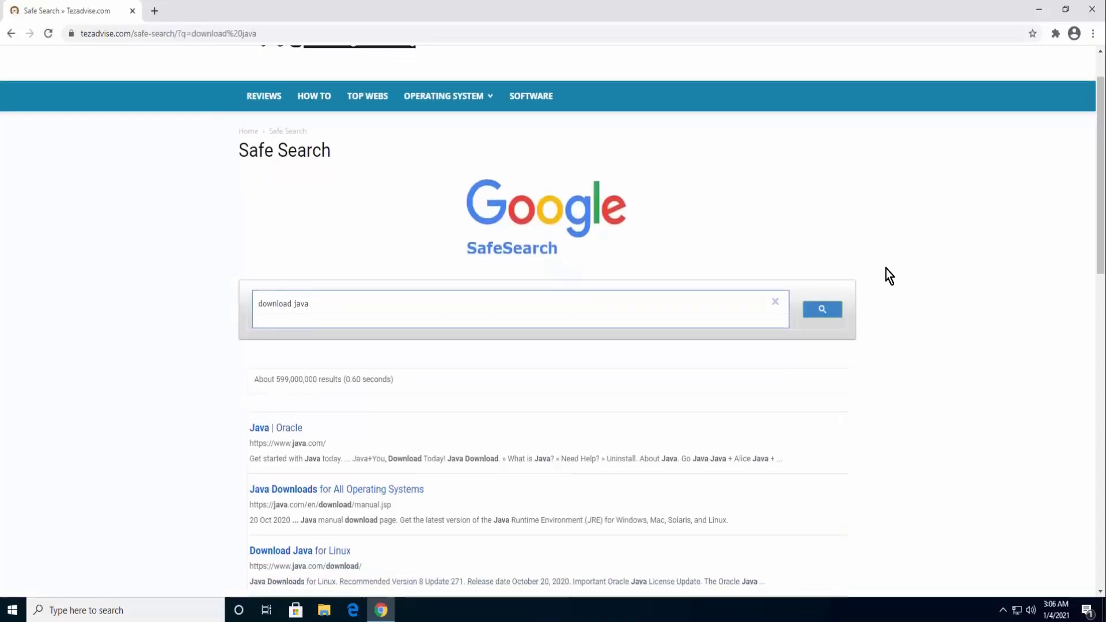
scroll(887, 268, "down", 3)
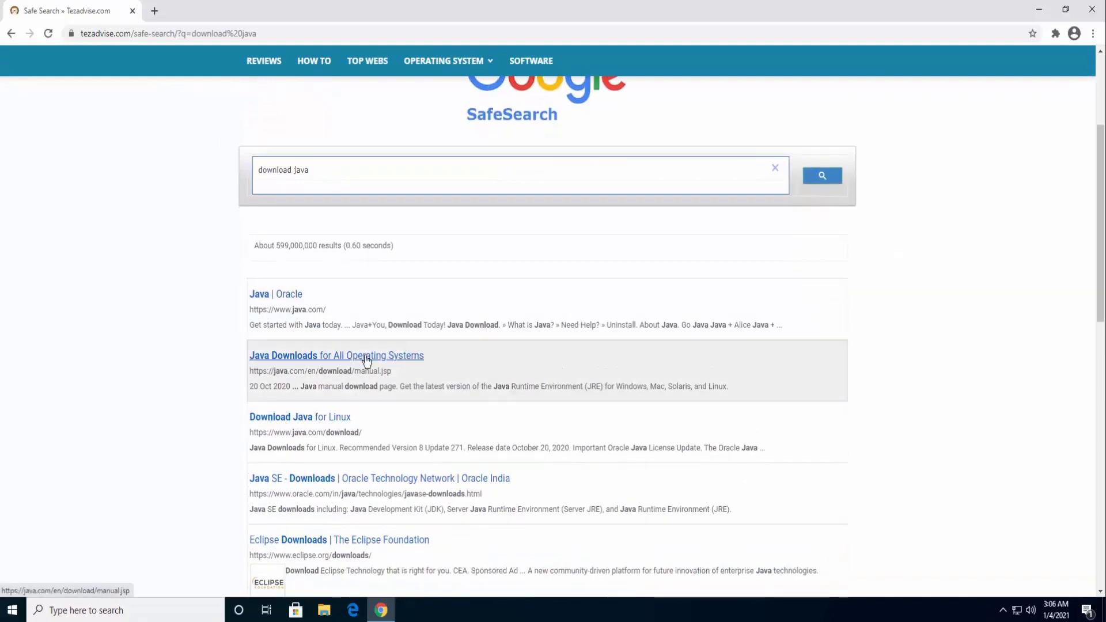
left_click(367, 356)
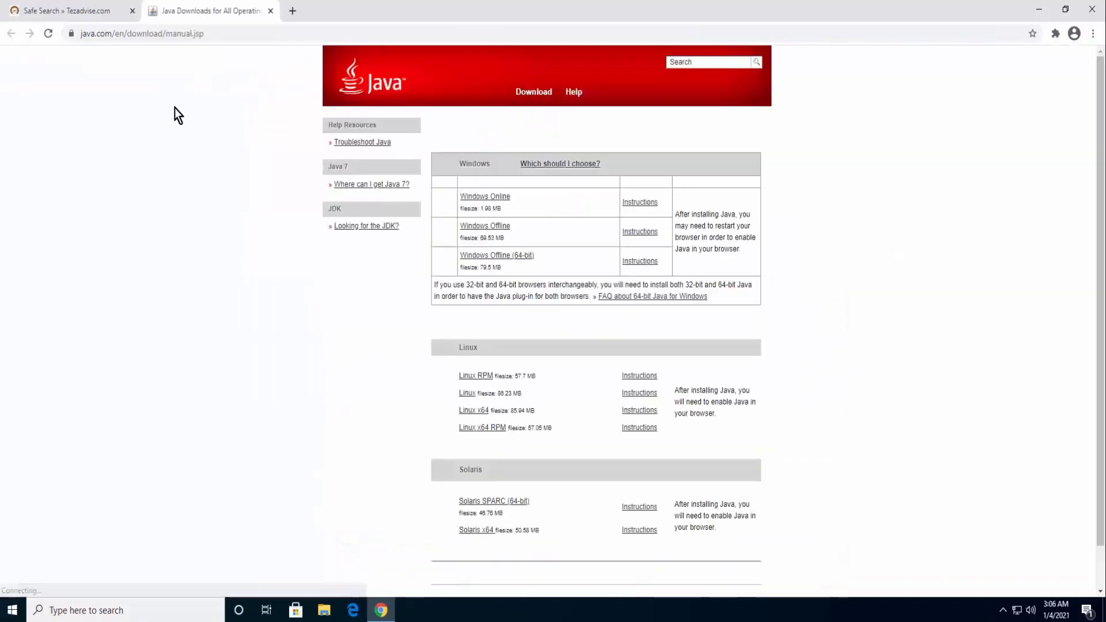
scroll(196, 132, "down", 4)
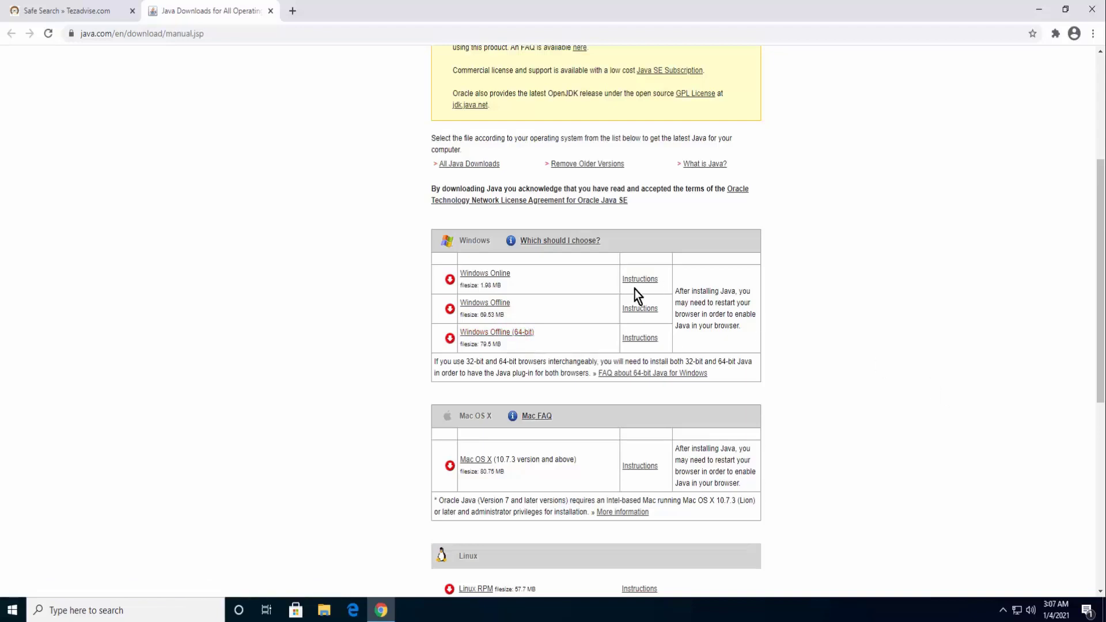
left_click(502, 334)
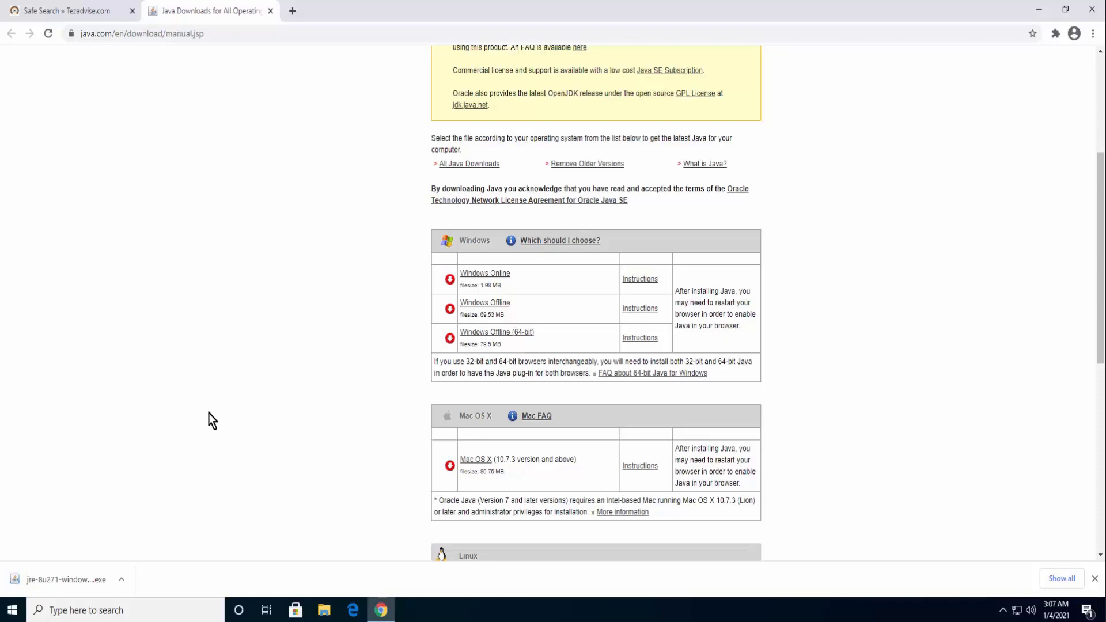
Run the downloaded jre-8u271 installer, approve the UAC prompt, and install Java
left_click(123, 586)
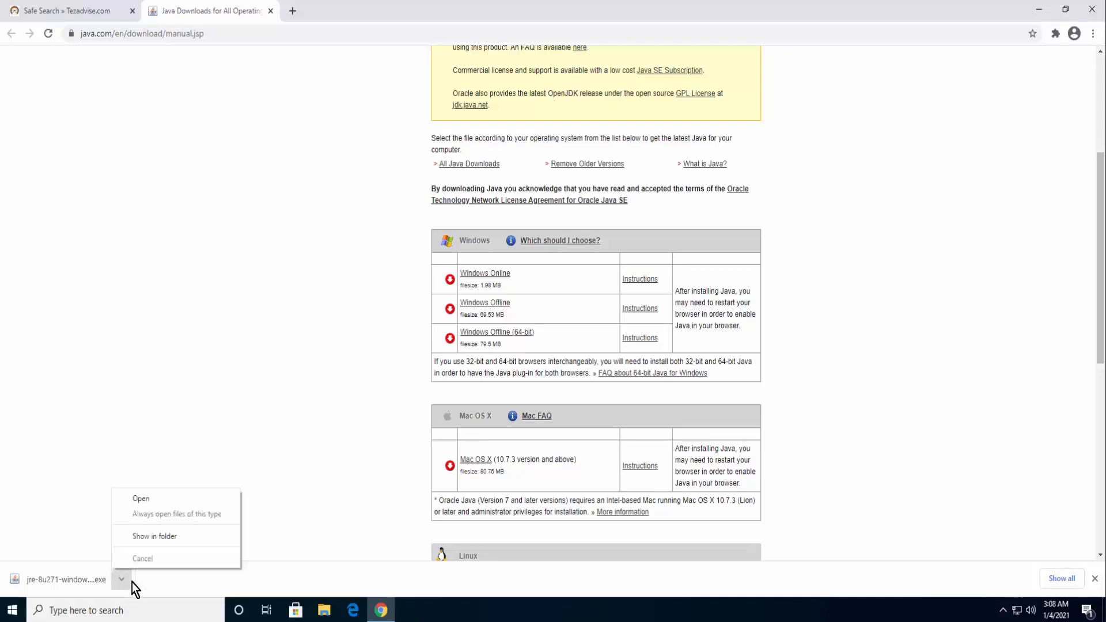
left_click(165, 500)
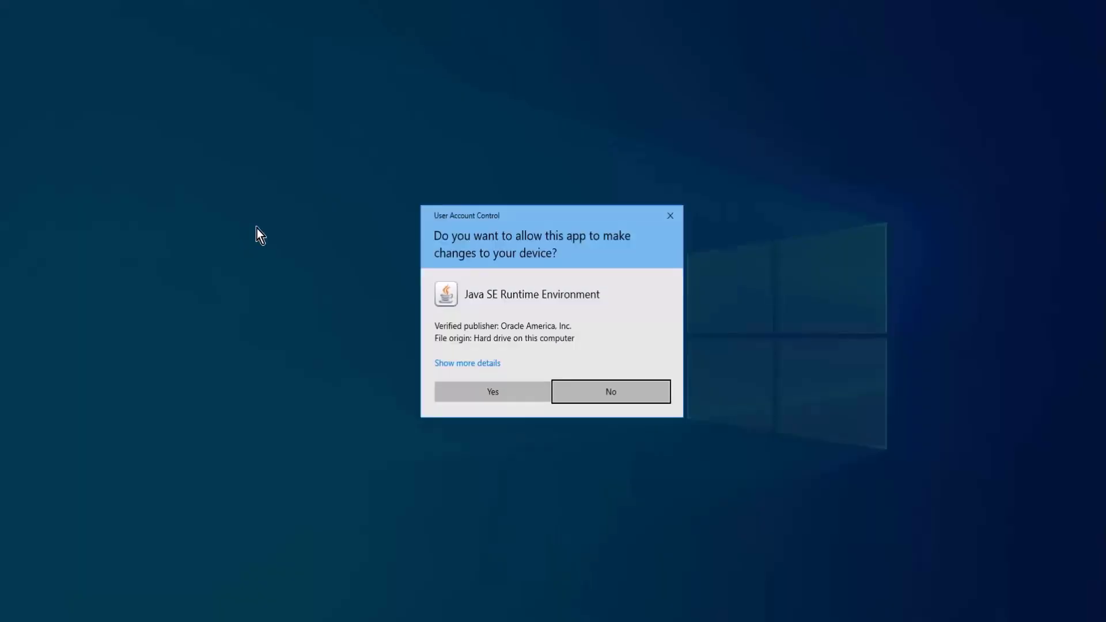
left_click(514, 393)
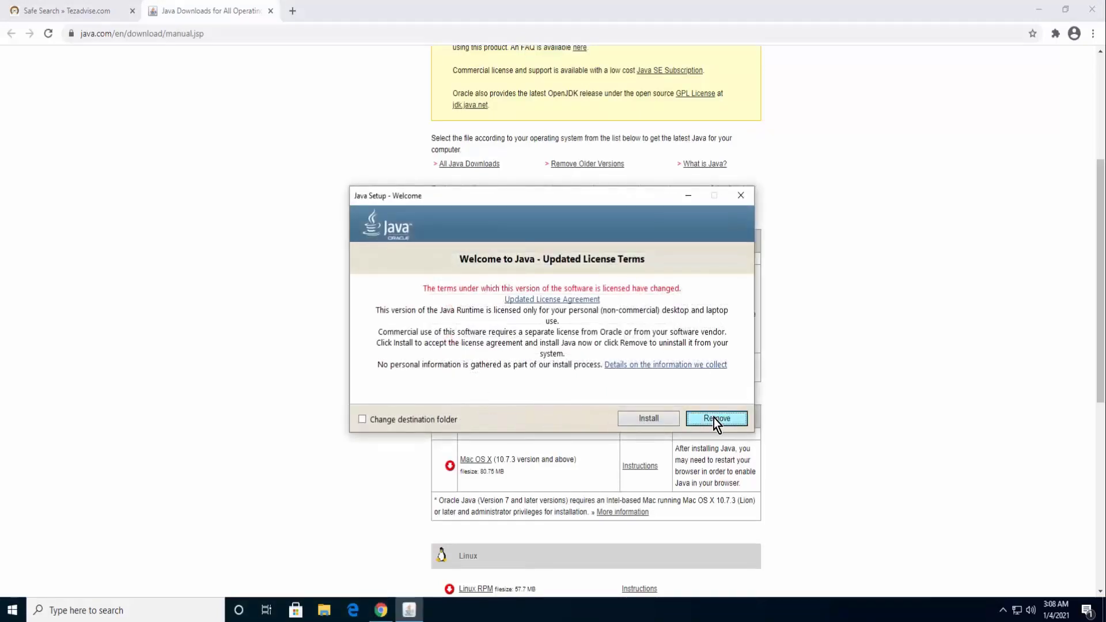
left_click(646, 421)
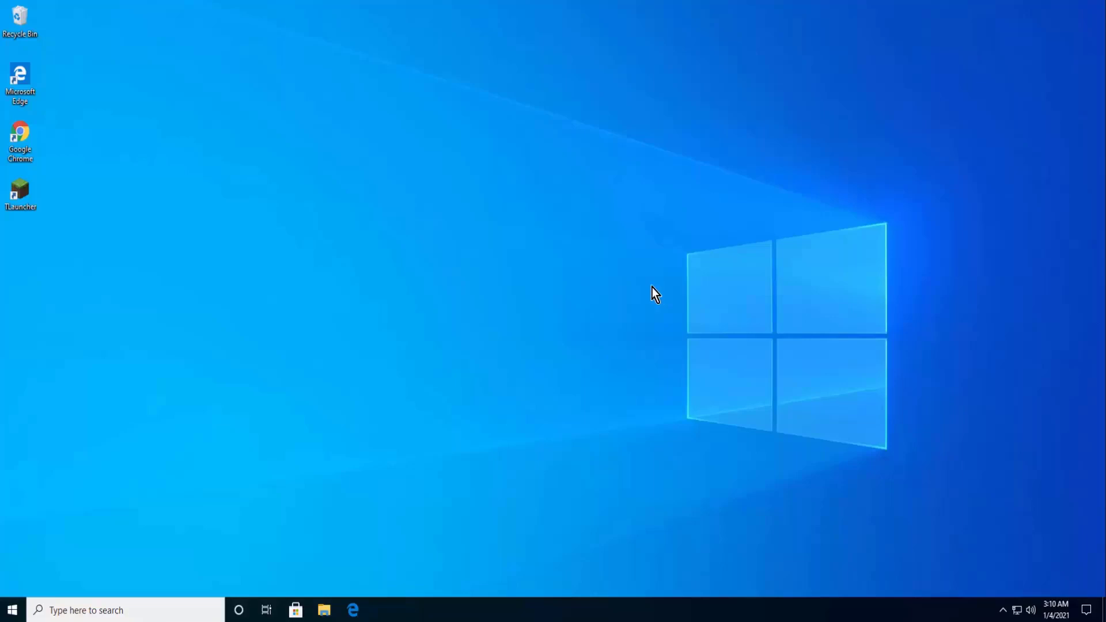
Uninstall DisplayLink Graphics through appwiz.cpl, approving the prompts, then restart the PC
key("super+r")
type("appwiz.cpl")
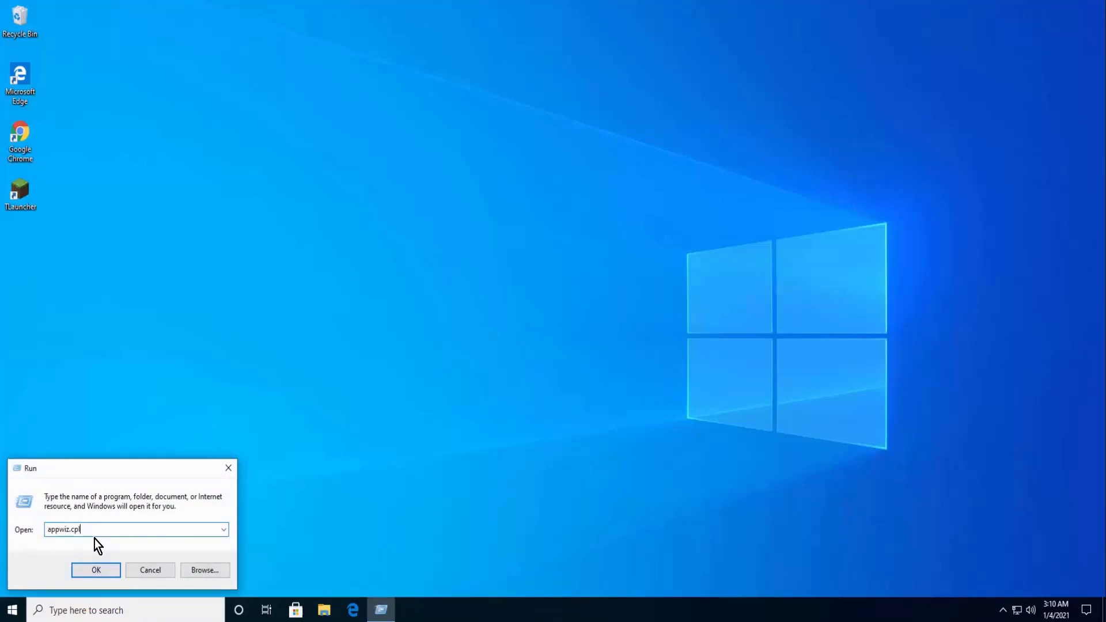
left_click(104, 574)
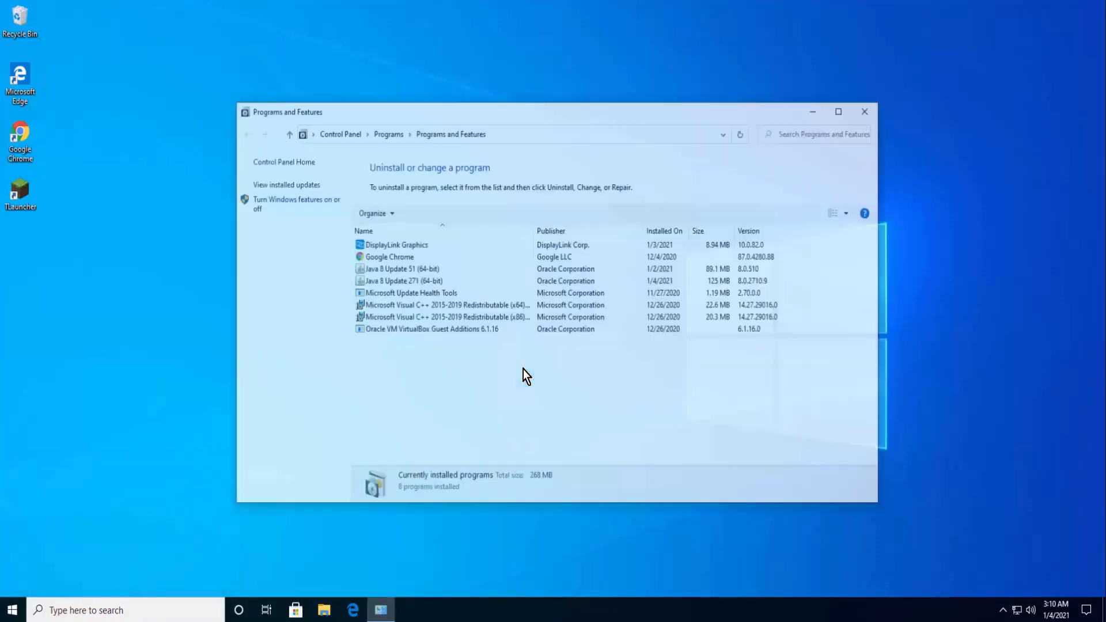
left_click(435, 248)
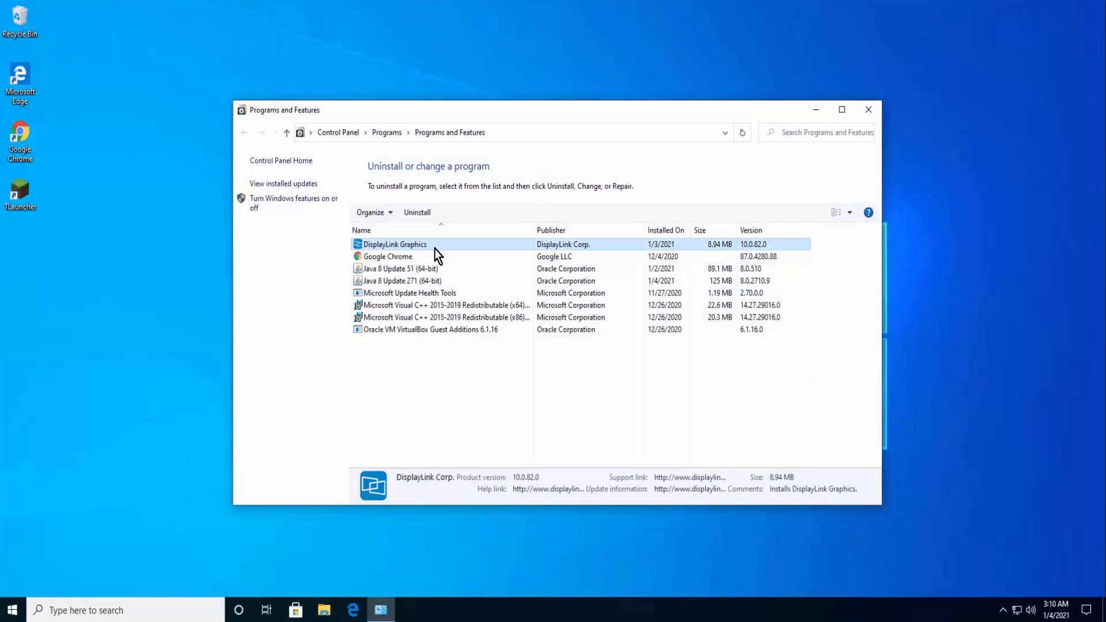
right_click(434, 247)
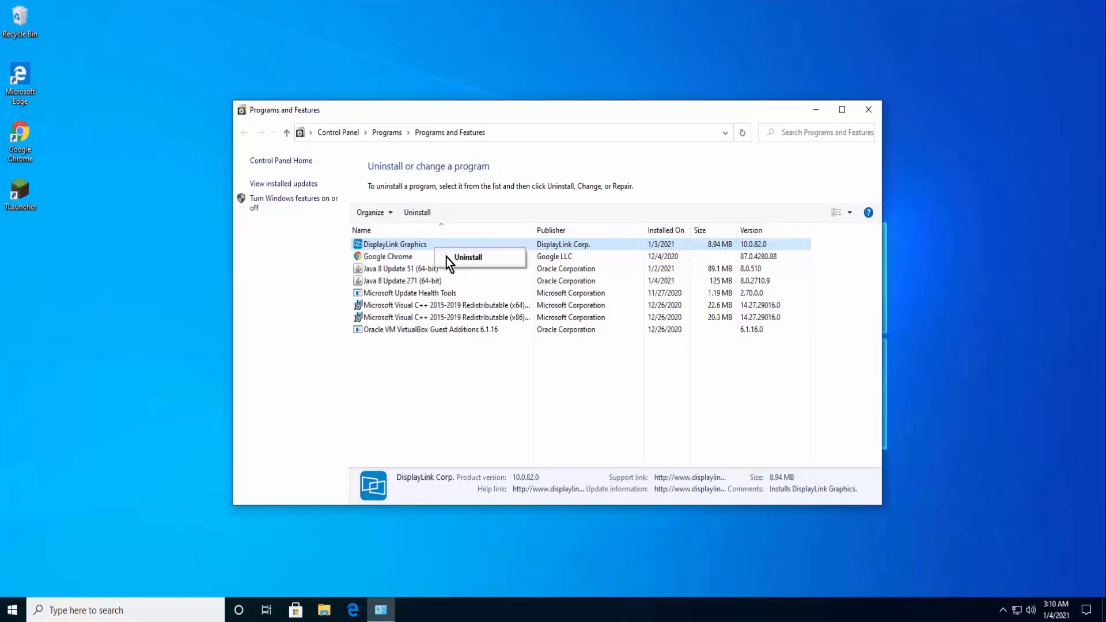
left_click(447, 258)
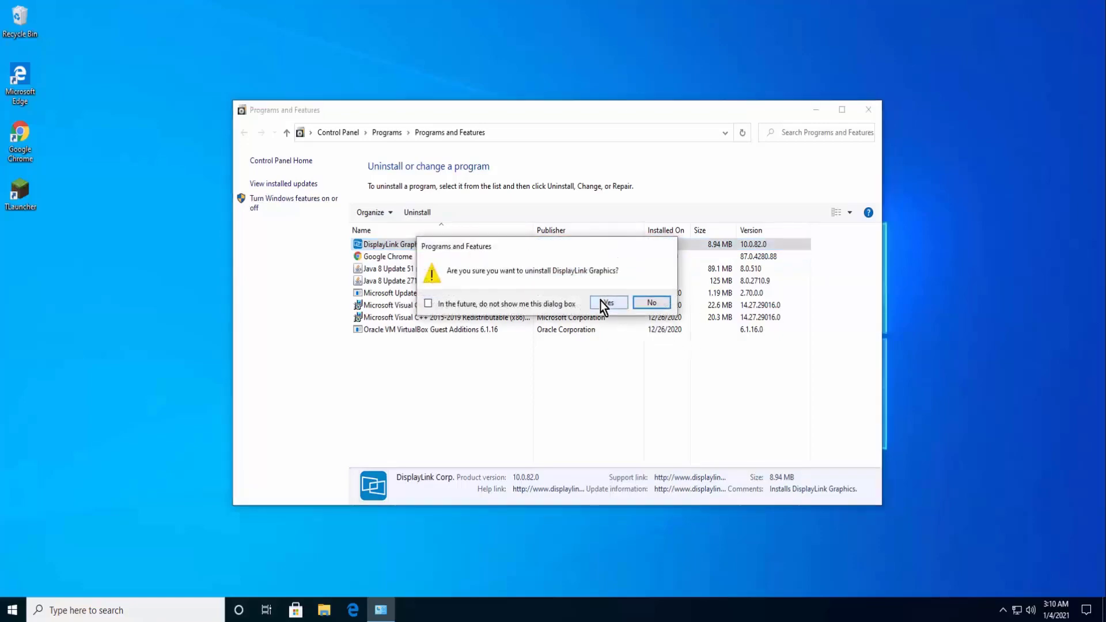
left_click(601, 301)
left_click(495, 392)
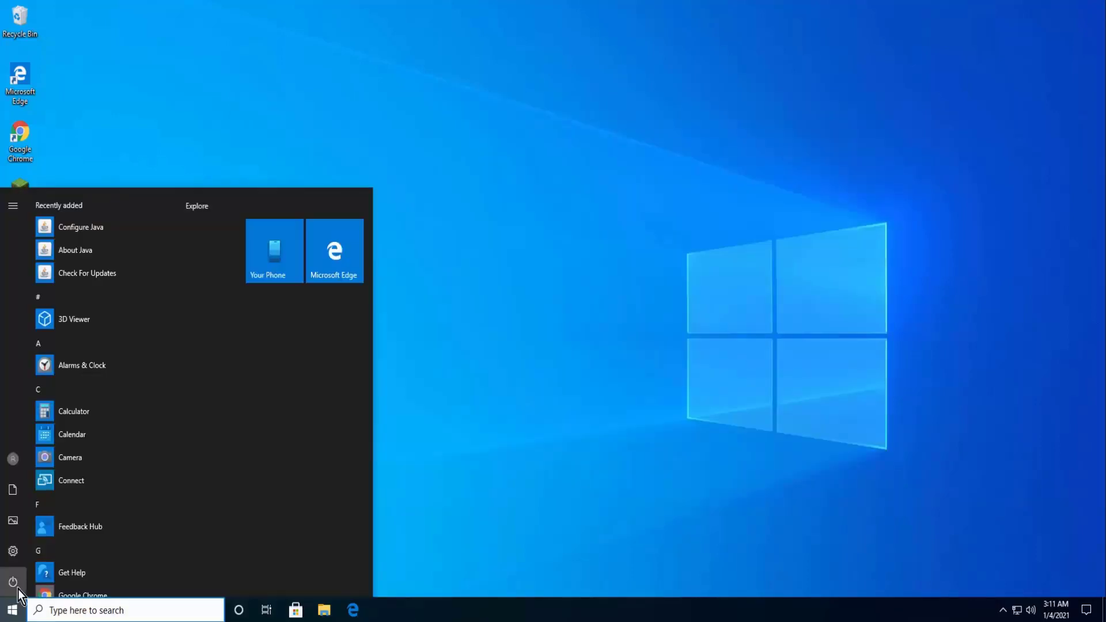
left_click(18, 588)
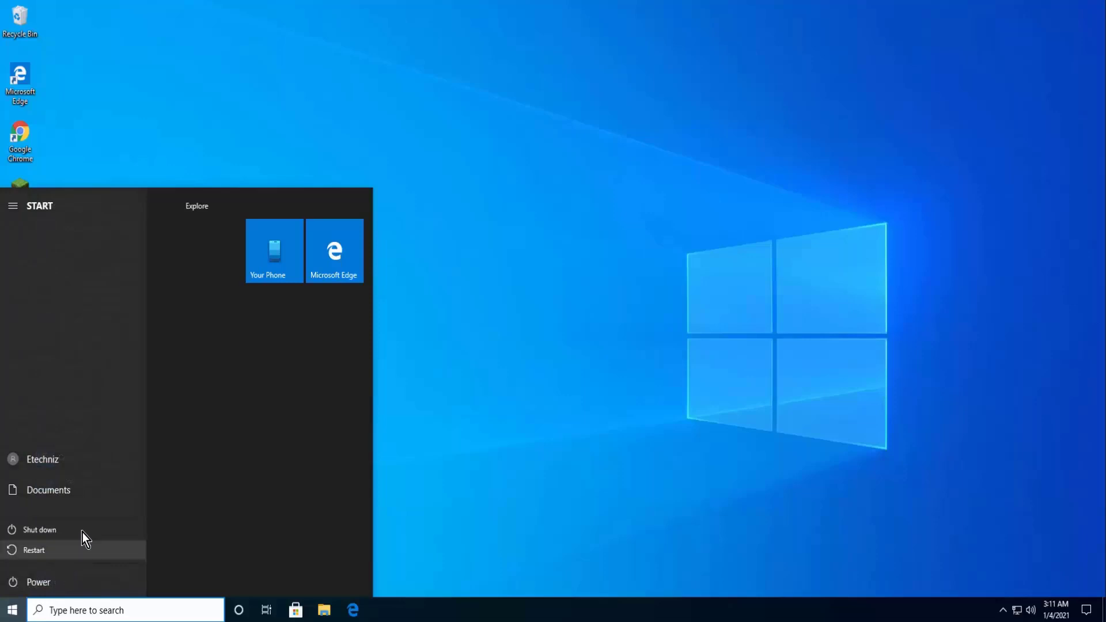
left_click(83, 550)
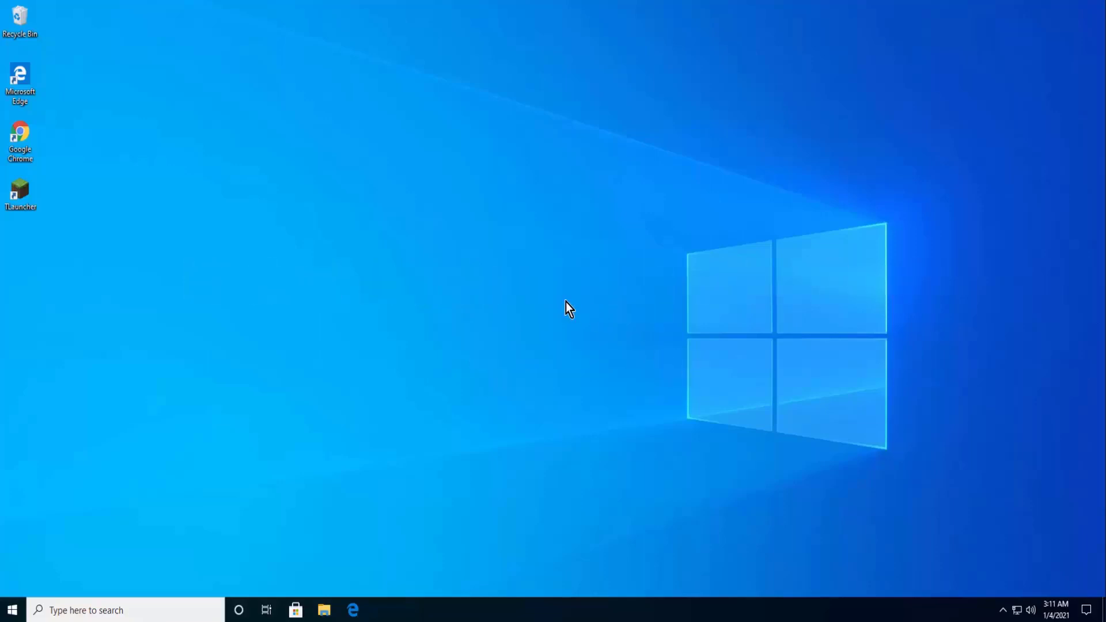
Uninstall the VirtualBox Graphics Adapter (WDDM) under Display adapters in devmgmt.msc
key("super+r")
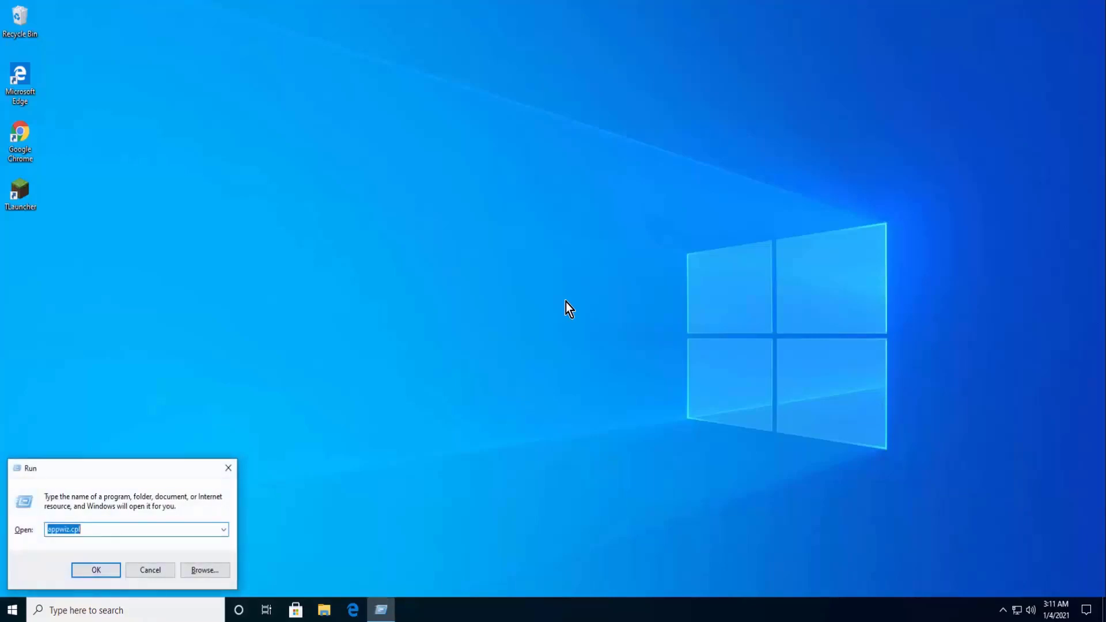
type("de")
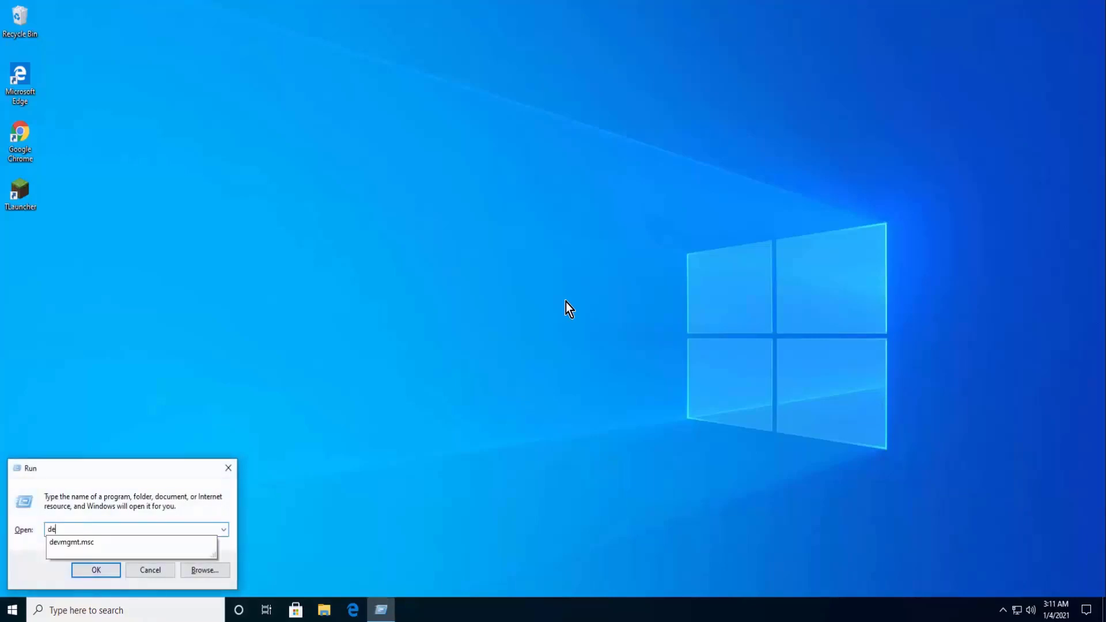
left_click(94, 544)
left_click(105, 570)
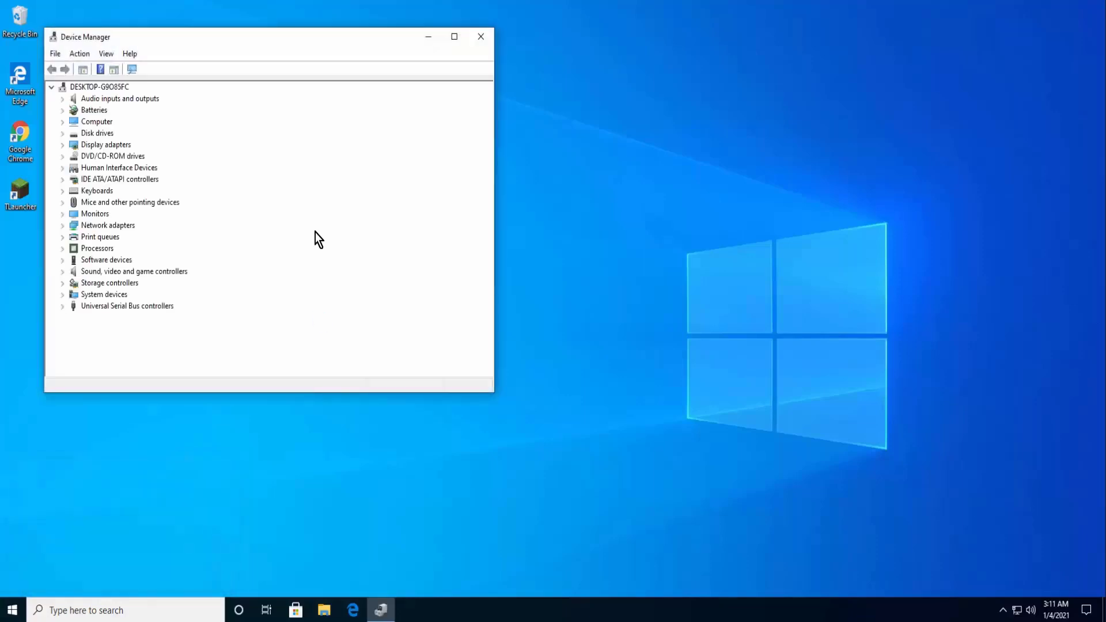
double_click(109, 148)
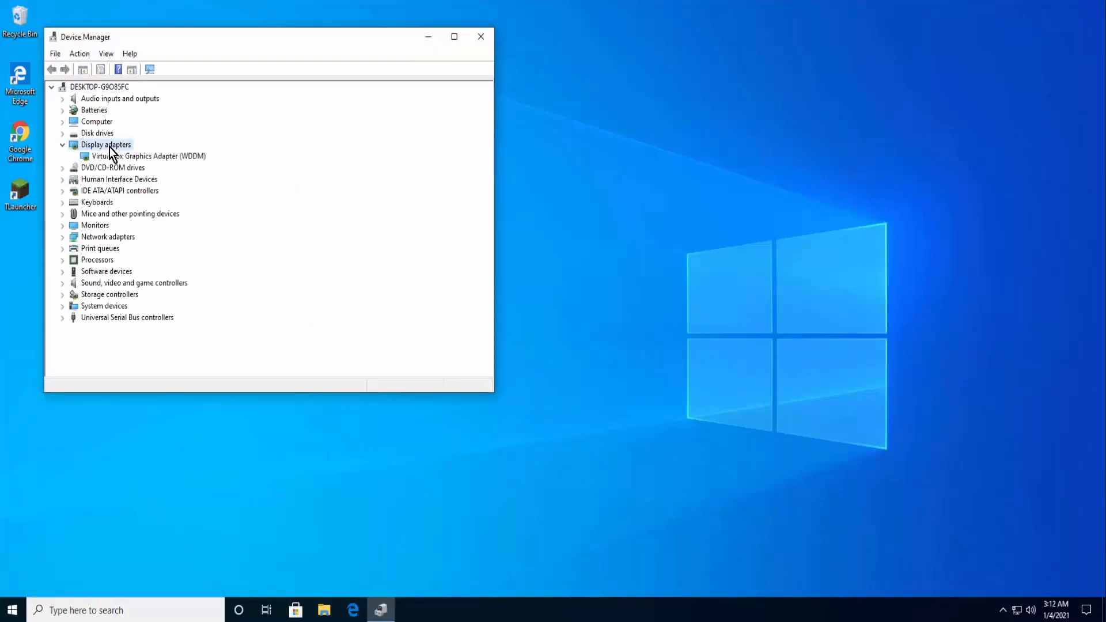
right_click(185, 158)
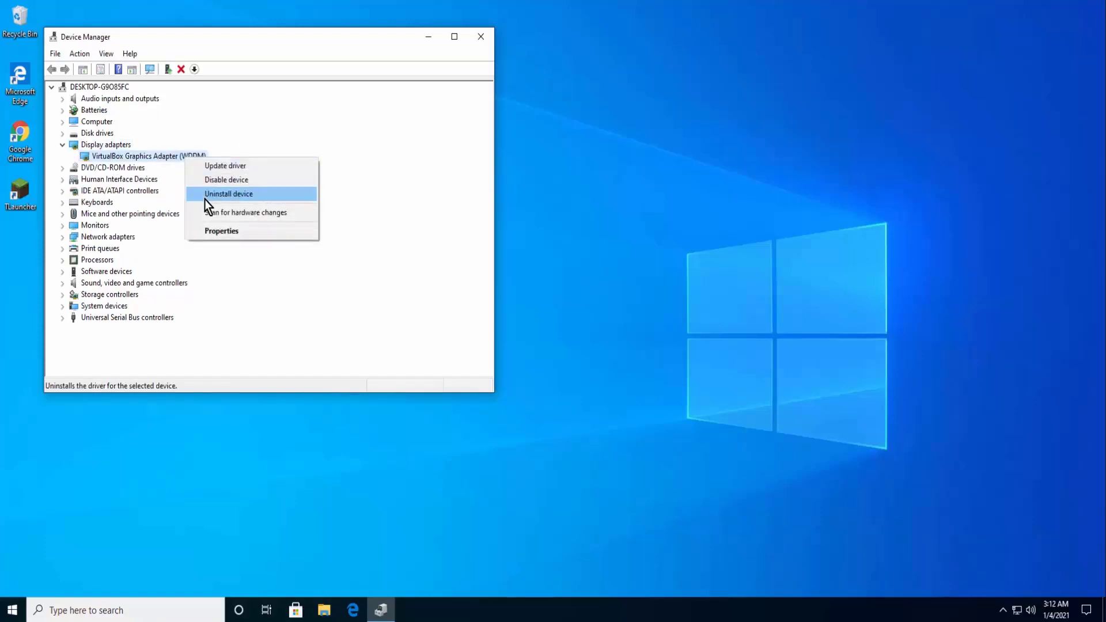
left_click(205, 199)
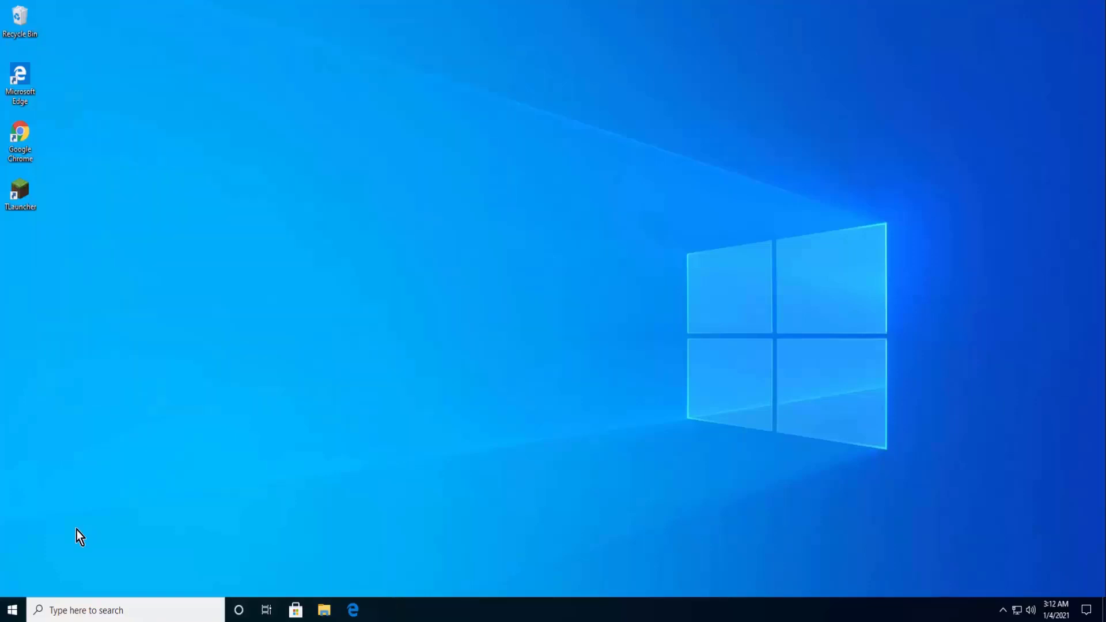
Restart Windows from the Start menu's Power options
left_click(10, 611)
left_click(12, 582)
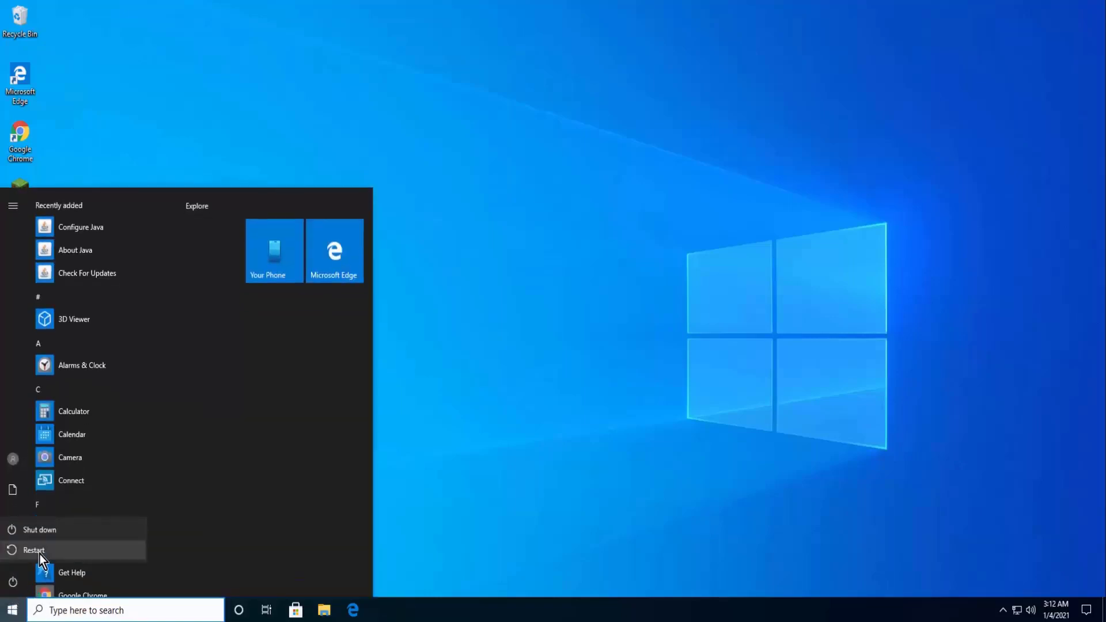
left_click(36, 551)
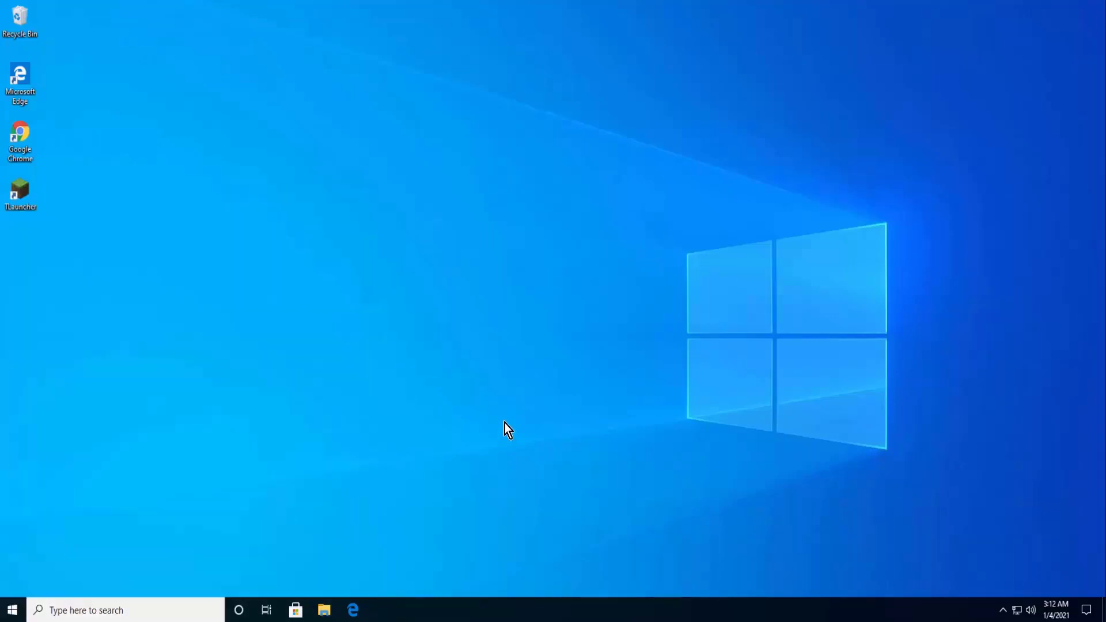